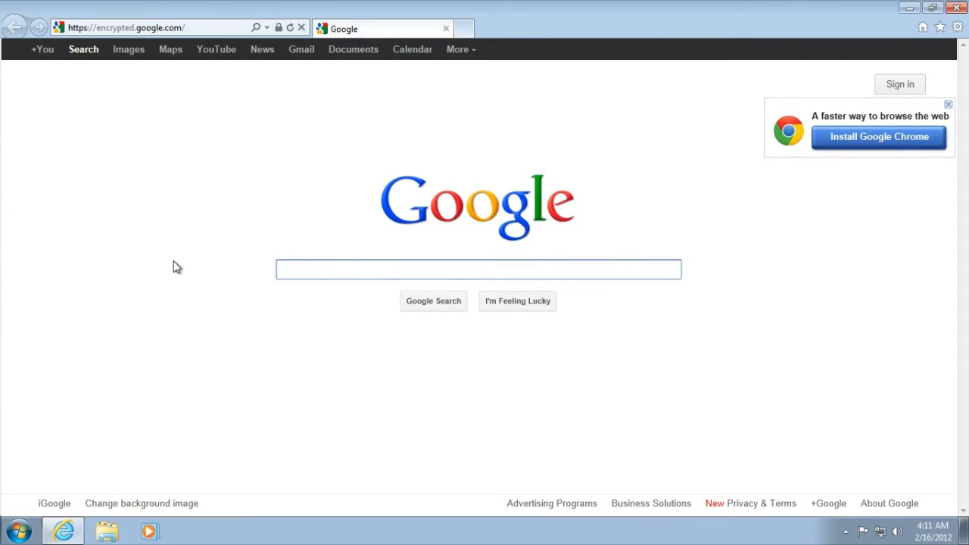
left_click(130, 29)
type("ht")
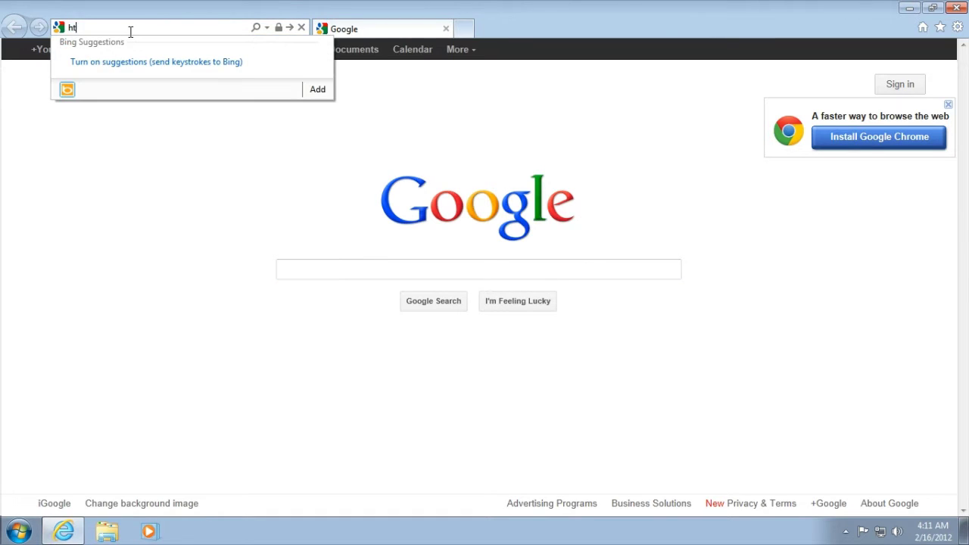
type("tp://dee")
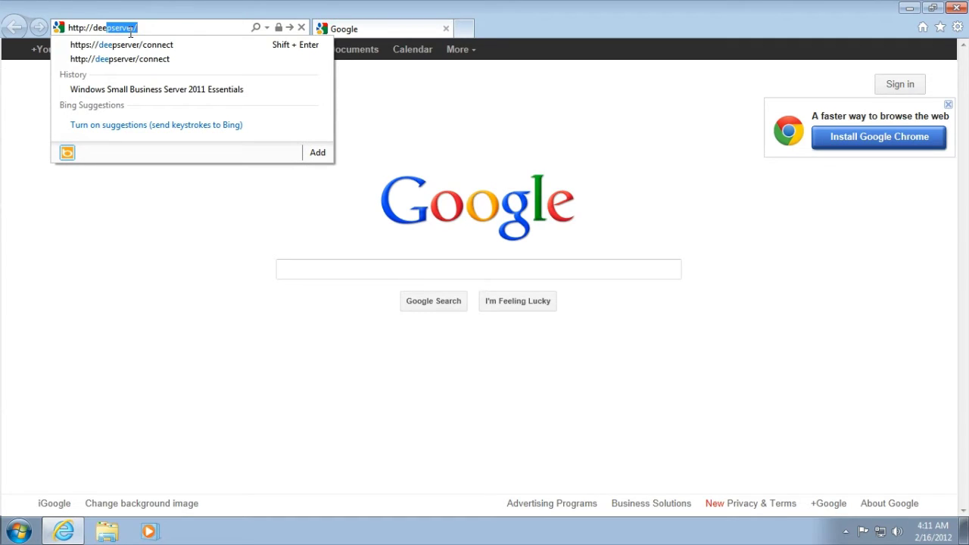
type("pserver:65510/conne")
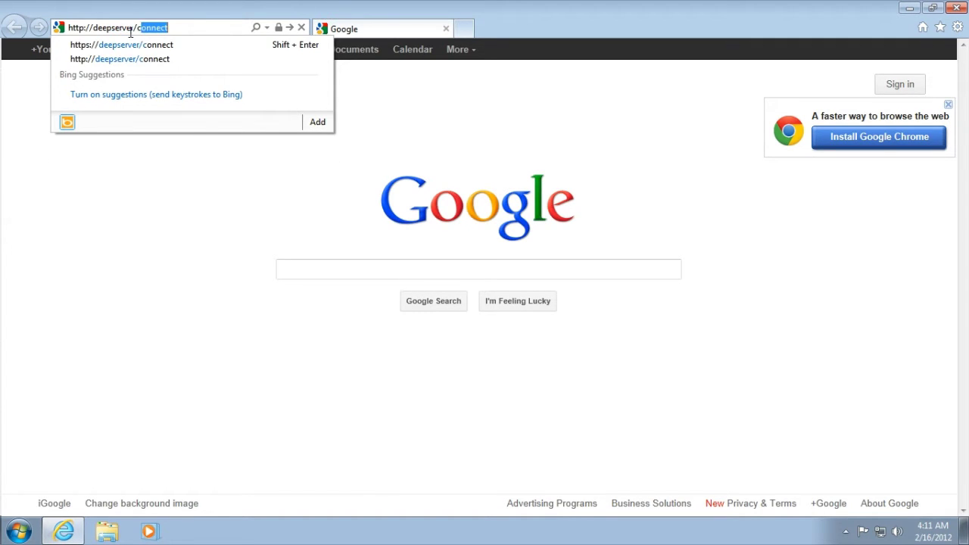
type("ct")
key("Return")
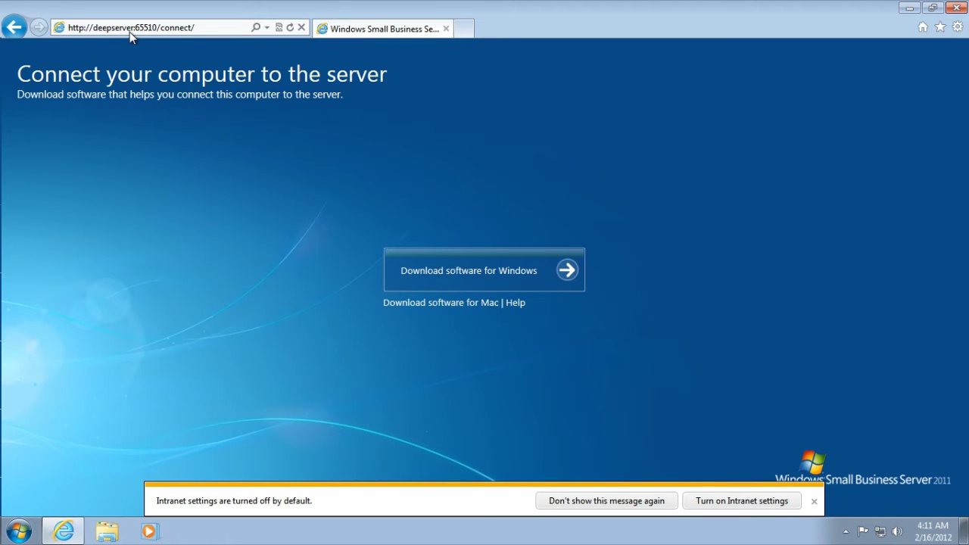
left_click(494, 271)
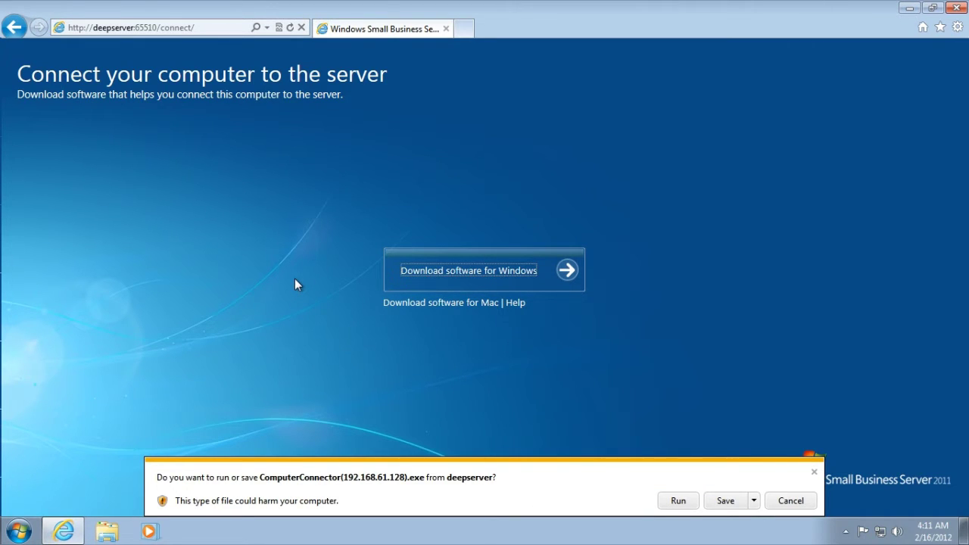
left_click(678, 501)
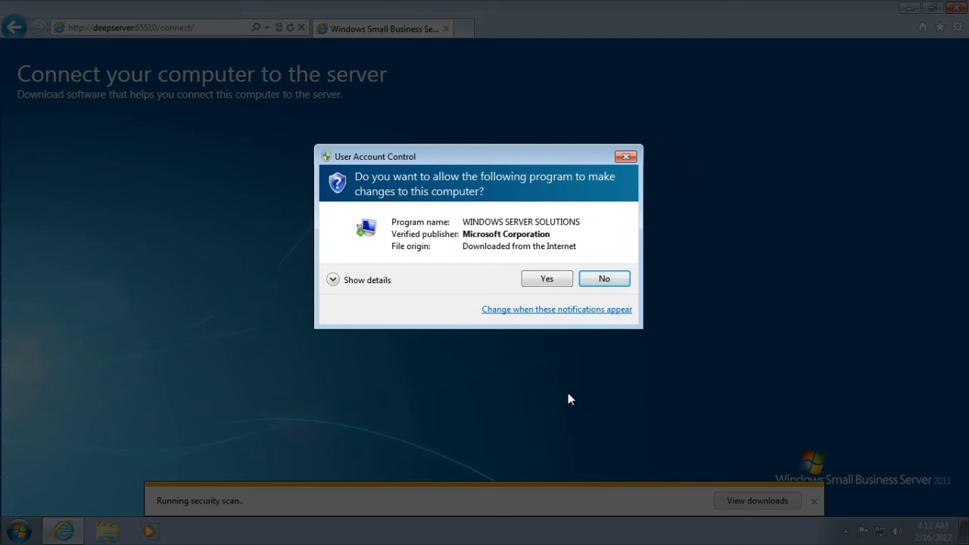
- Allow the connector to make changes and advance past the requirements and installation pages
left_click(547, 280)
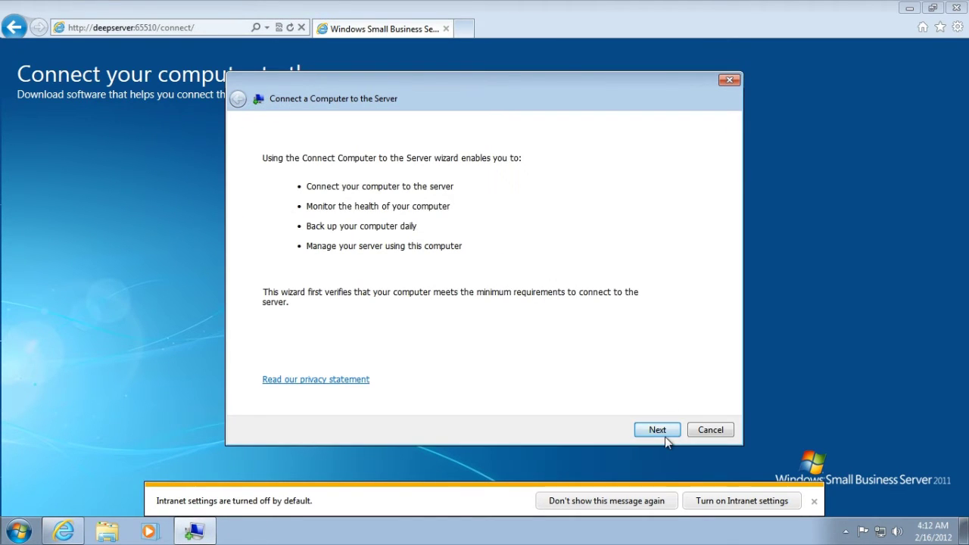
left_click(665, 436)
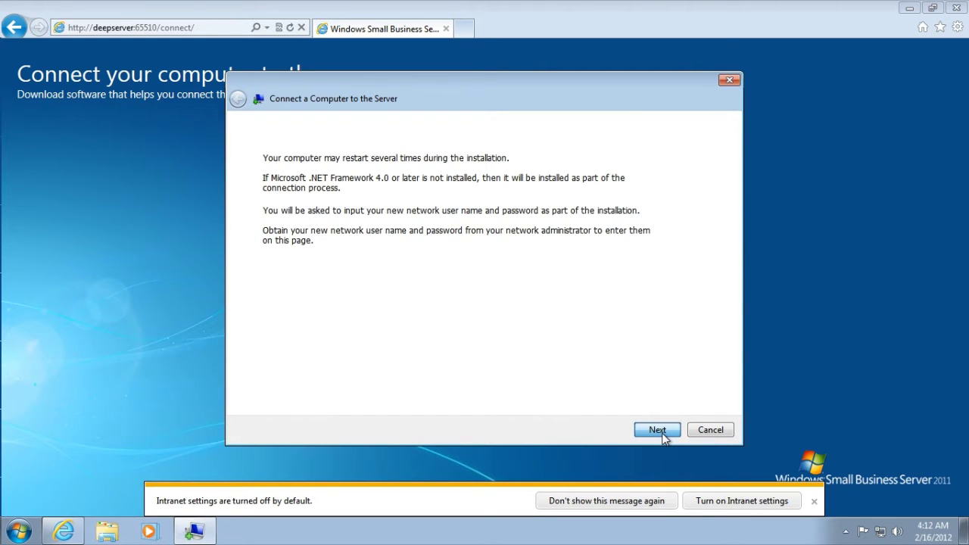
left_click(657, 430)
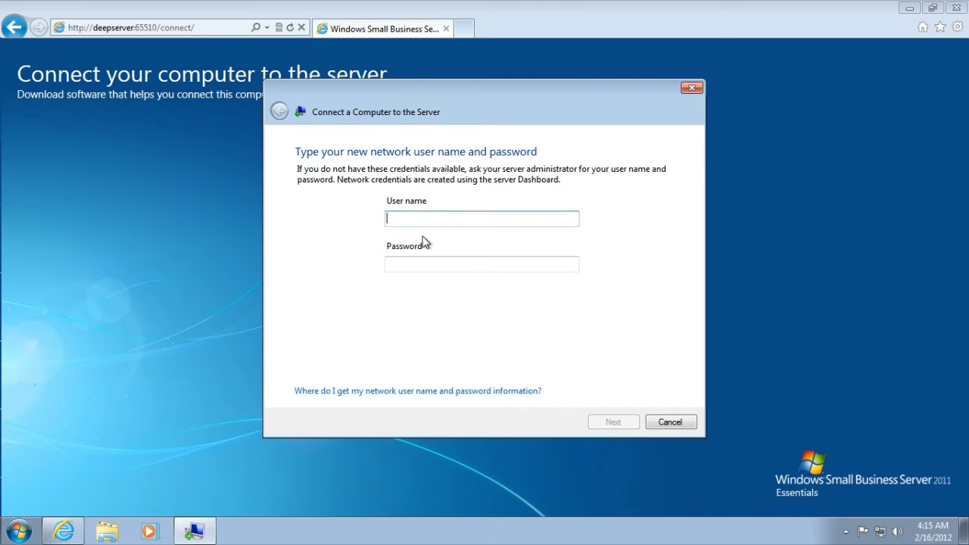
- Enter and submit the new network account's user name and password
type("JohnDoe")
key("Tab")
type("****")
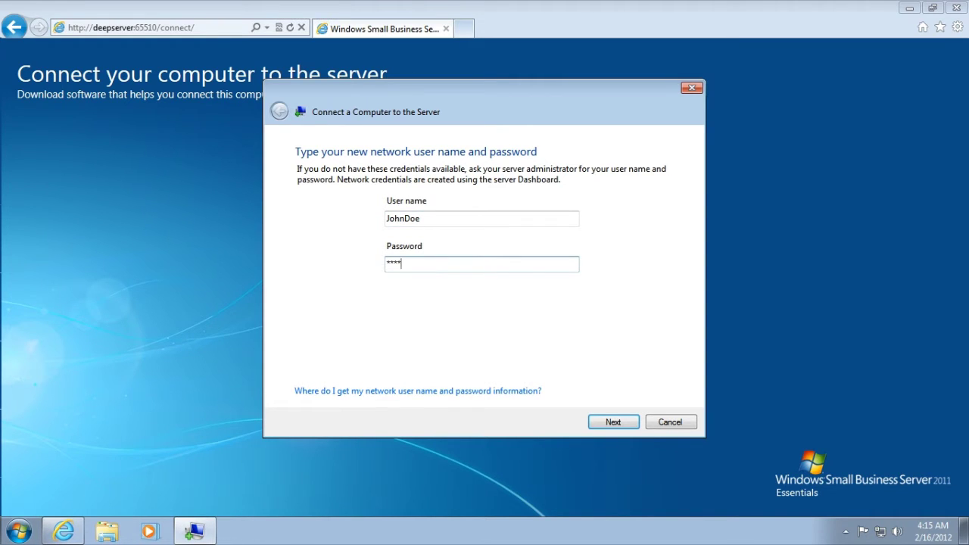
type("*****")
key("Return")
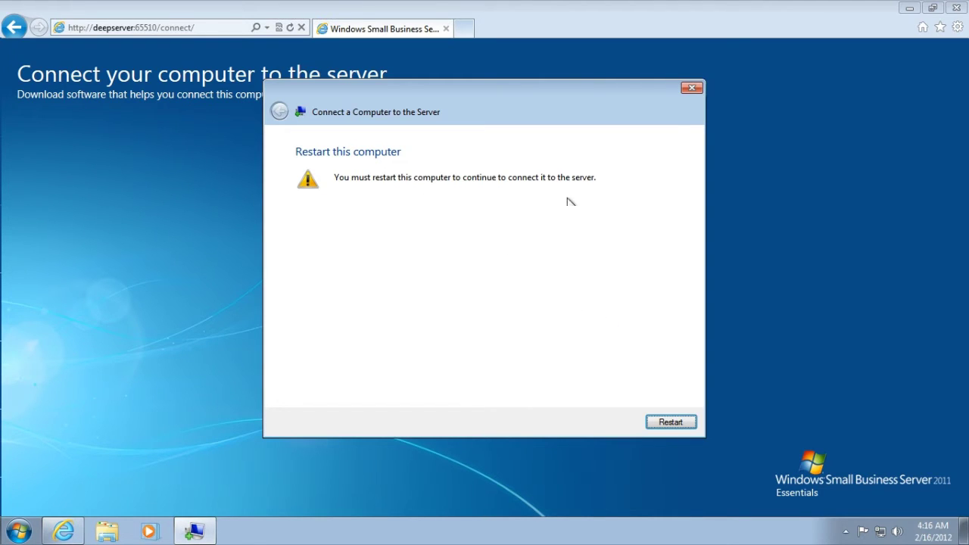
- Restart the computer and keep 'Move my data and settings' selected
left_click(671, 423)
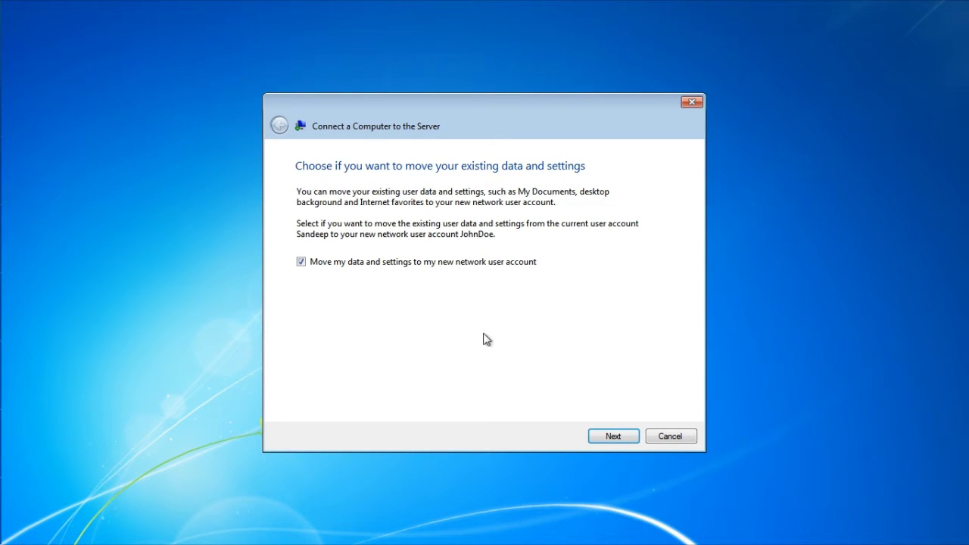
left_click(622, 442)
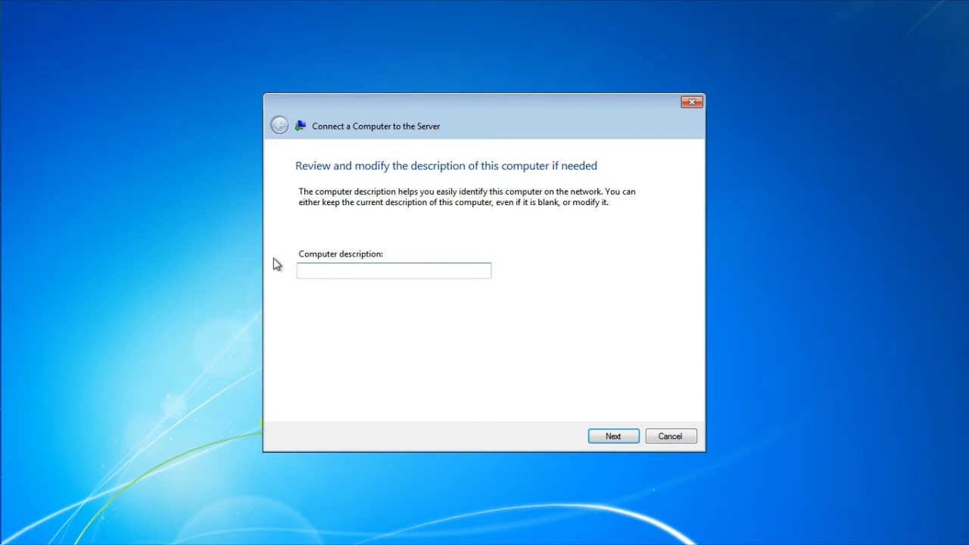
- Describe the computer as 'Front Desk' followed by the user's first name
type("F")
type("ront Desk")
type(" Sandeep")
double_click(385, 265)
type("John")
left_click(612, 437)
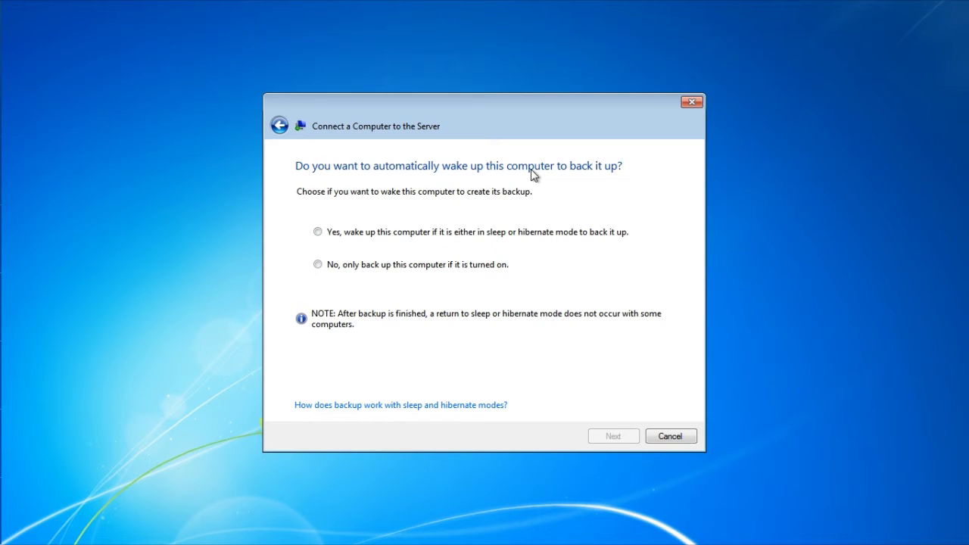
- Choose Yes to wake the computer for backups and No to the improvement program
left_click(507, 239)
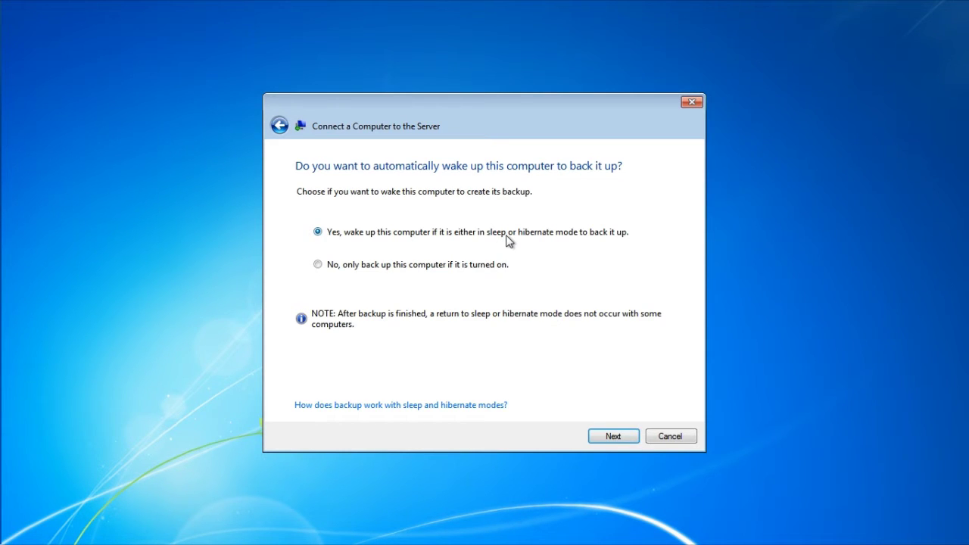
left_click(612, 437)
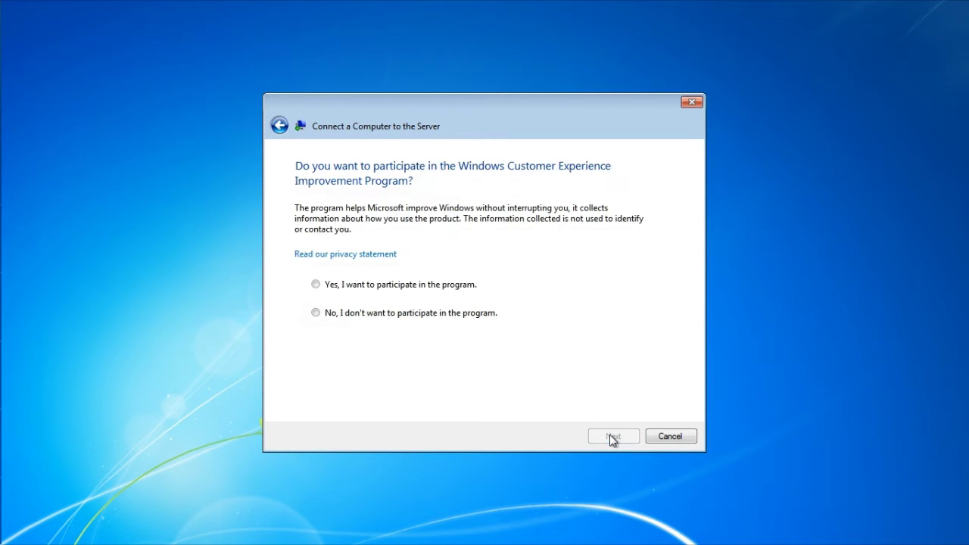
left_click(449, 319)
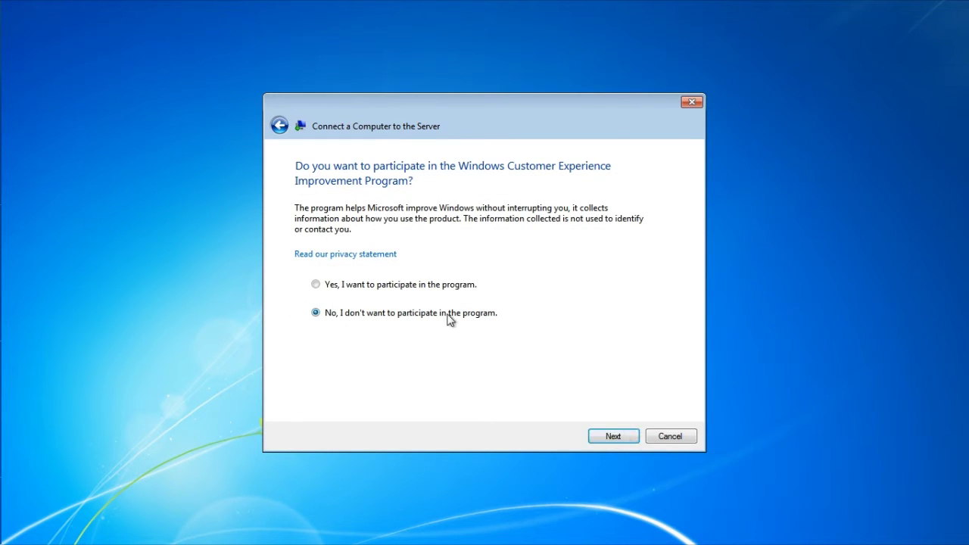
left_click(619, 440)
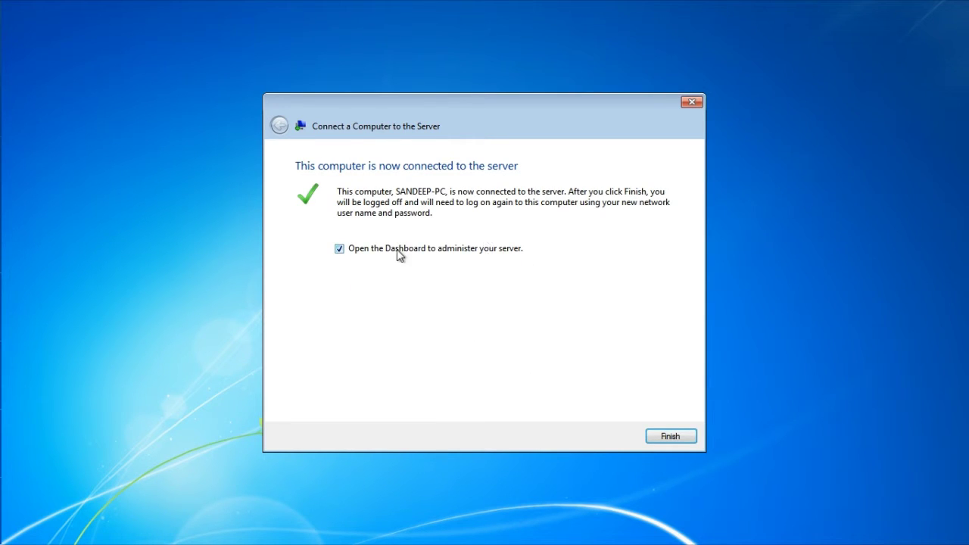
- Finish the wizard and log on to the DEEP domain with the new network account
left_click(679, 437)
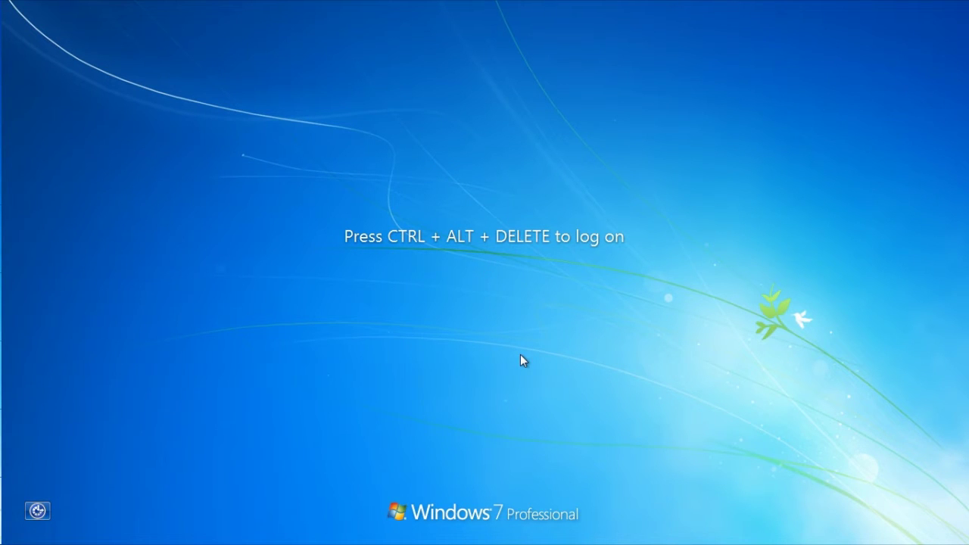
key("ctrl+alt+Delete")
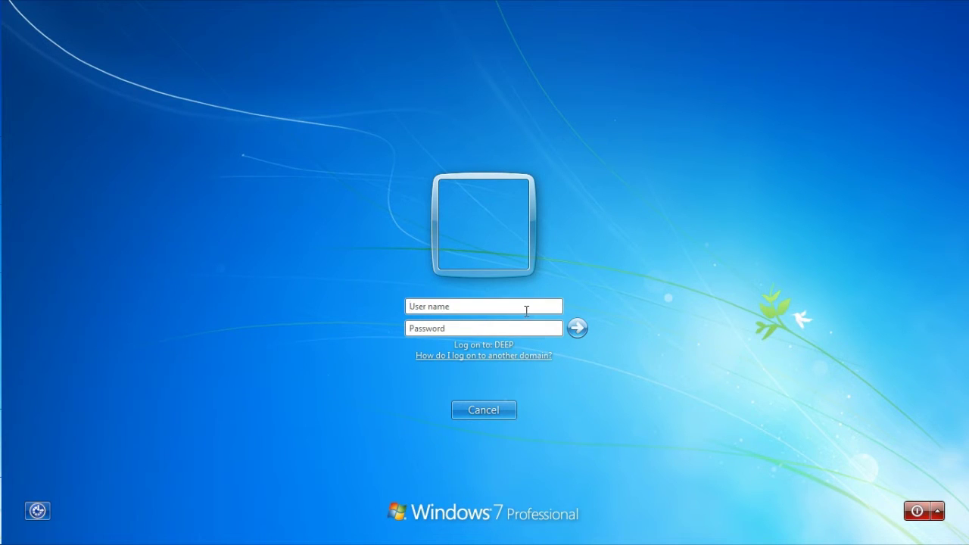
type("johndoe")
key("Tab")
type("pass")
key("shift+Tab")
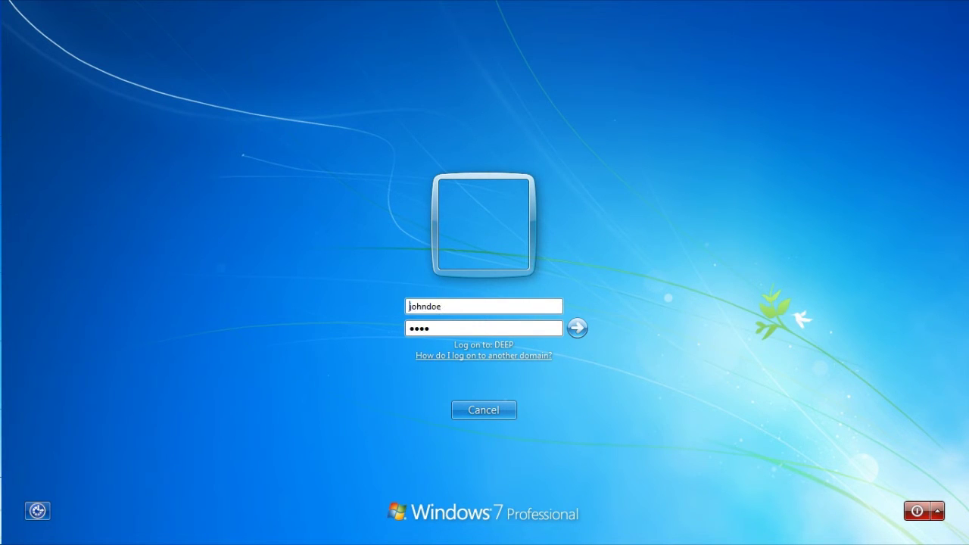
key("Tab")
key("Tab")
type("word12")
key("Return")
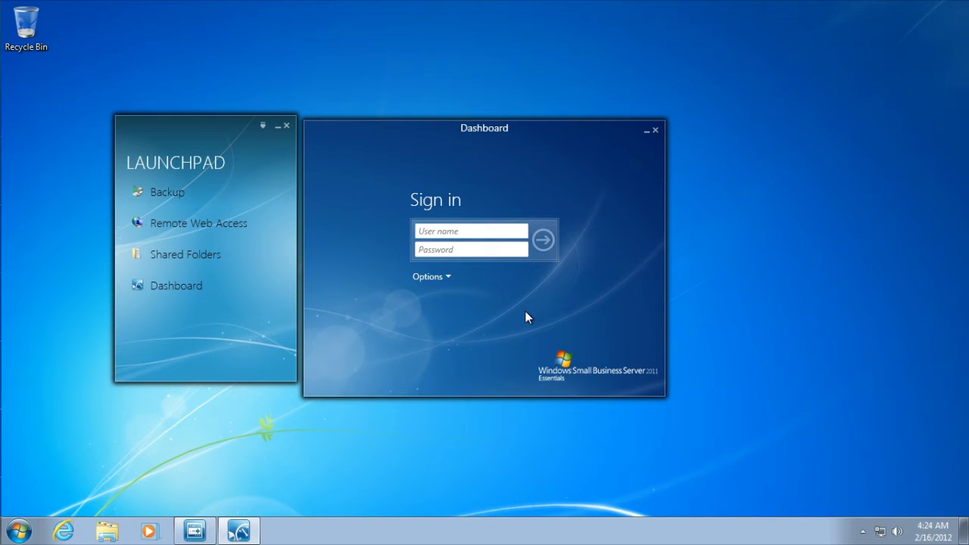
- Try signing in to the Dashboard with the network user, dismissing the administrator-required error
type("johndoe")
key("Tab")
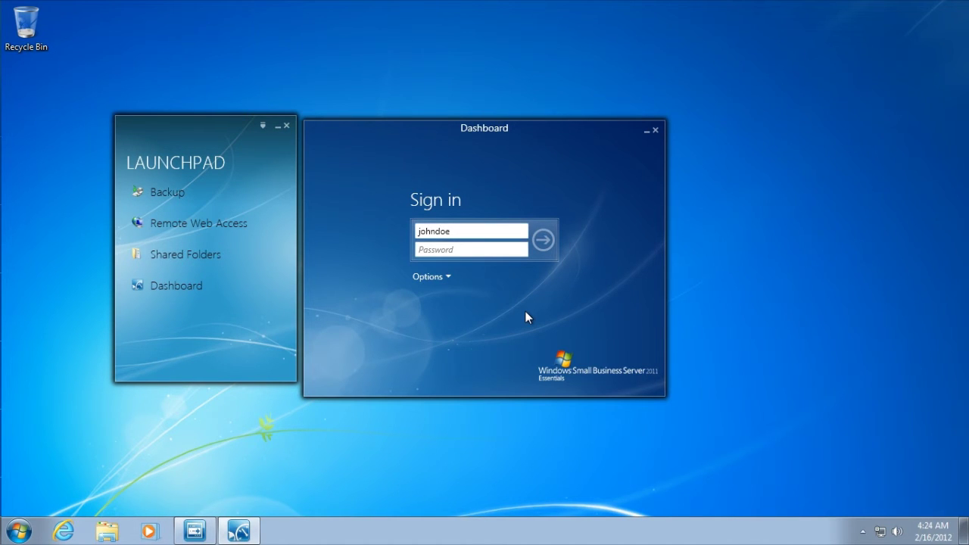
type("p")
key("BackSpace")
type("**********")
key("Return")
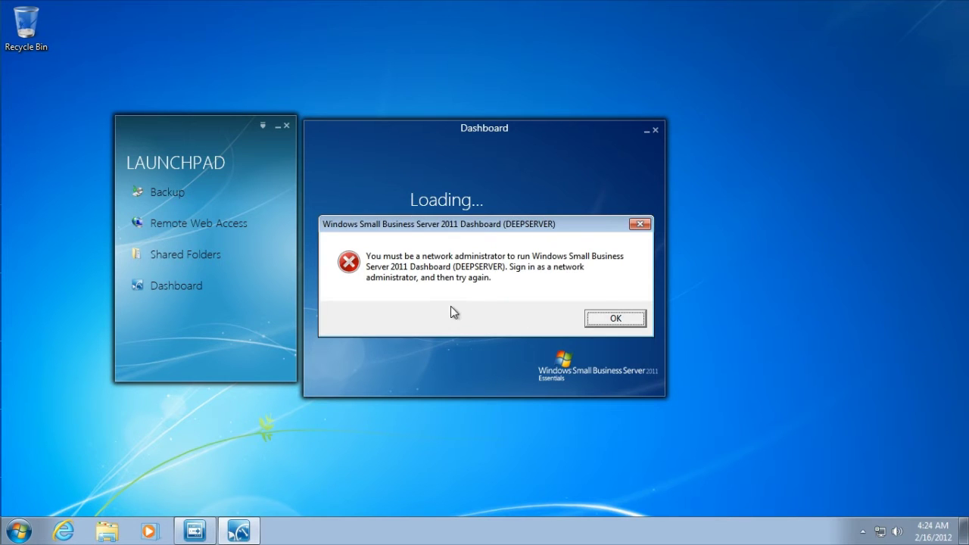
left_click(617, 319)
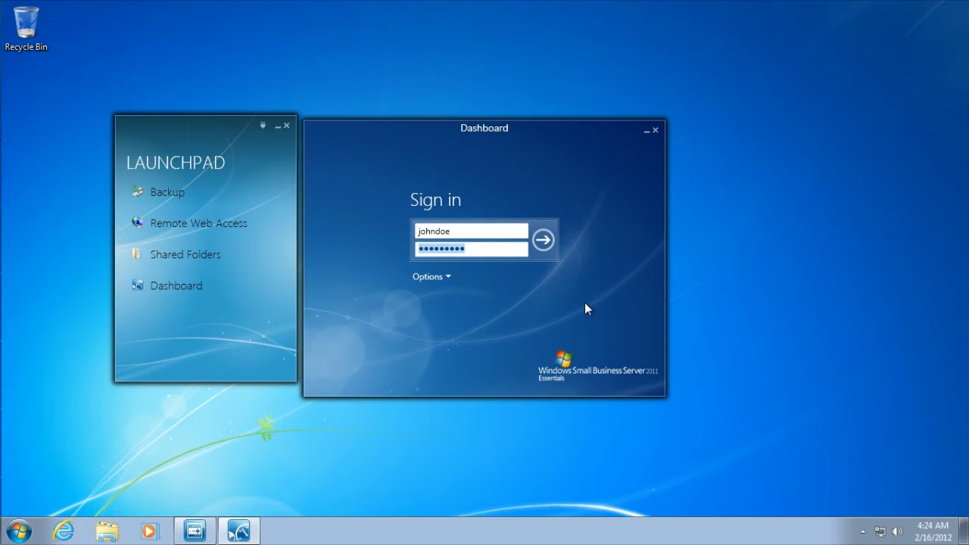
- Sign in to the Dashboard with the administrator account's user name and password
key("shift+Tab")
key("Tab")
type("******")
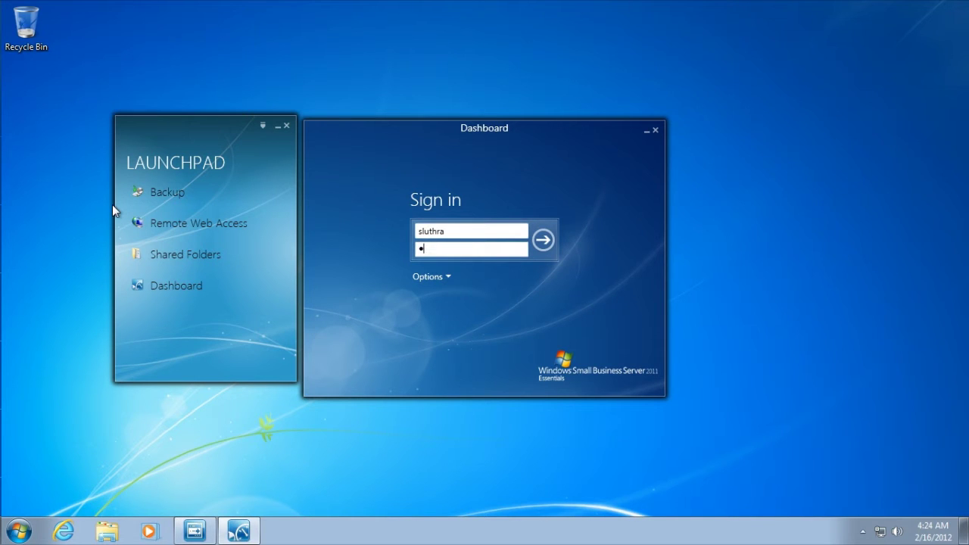
type("***")
key("Return")
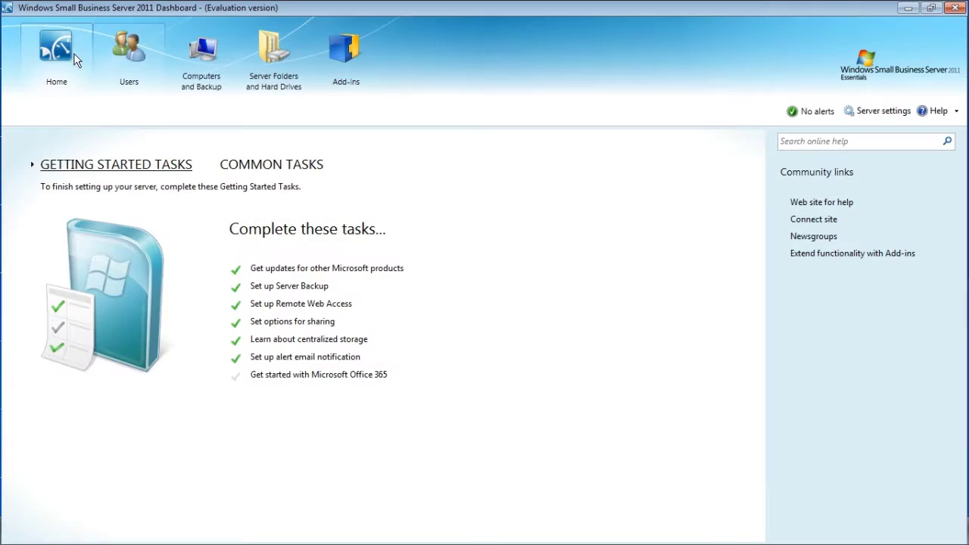
- Review the Users, Server Folders and Hard Drives, and Add-ins pages
left_click(131, 50)
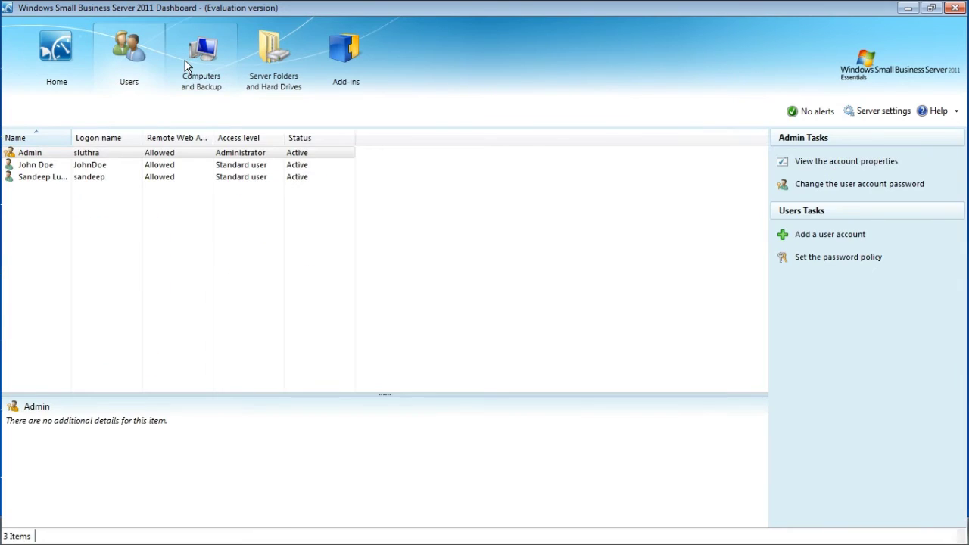
left_click(273, 51)
left_click(345, 52)
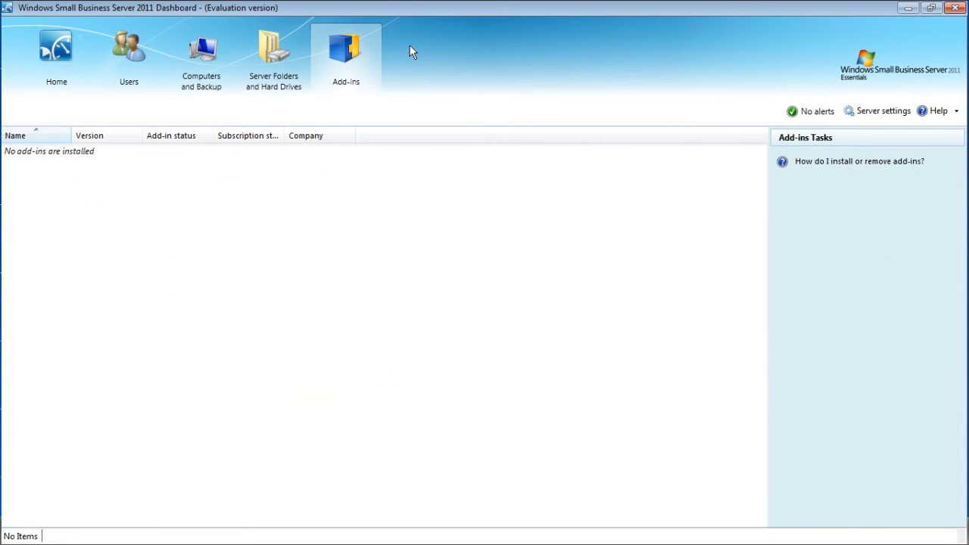
- Close the Dashboard and dismiss its reopened sign-in window
left_click(955, 9)
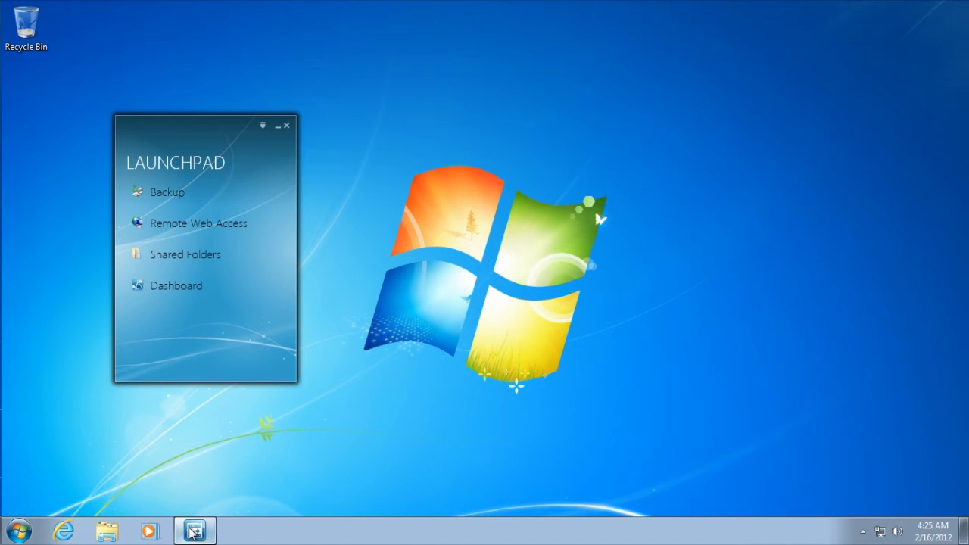
left_click(182, 281)
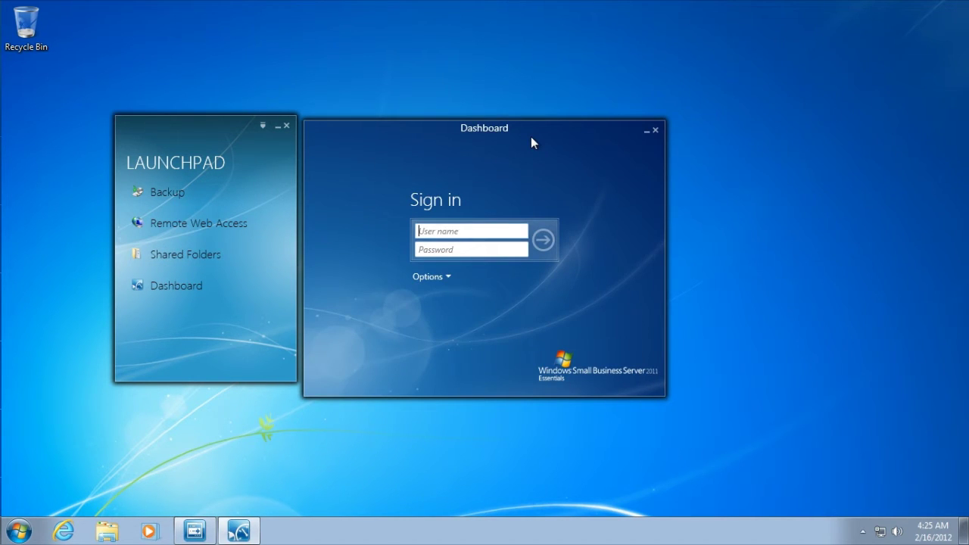
key("alt+F4")
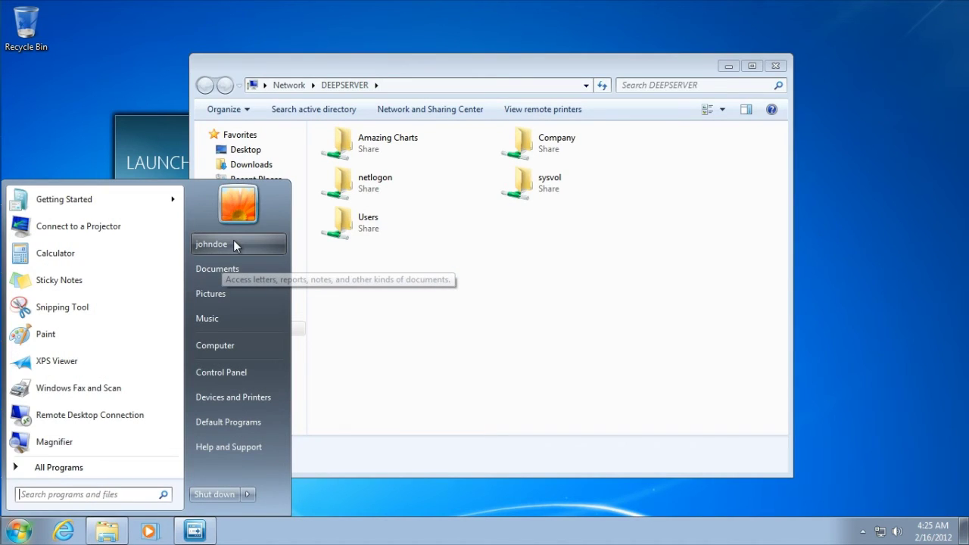
- Open the Amazing Charts share on DEEPSERVER, browse it, then close the window
left_click(407, 123)
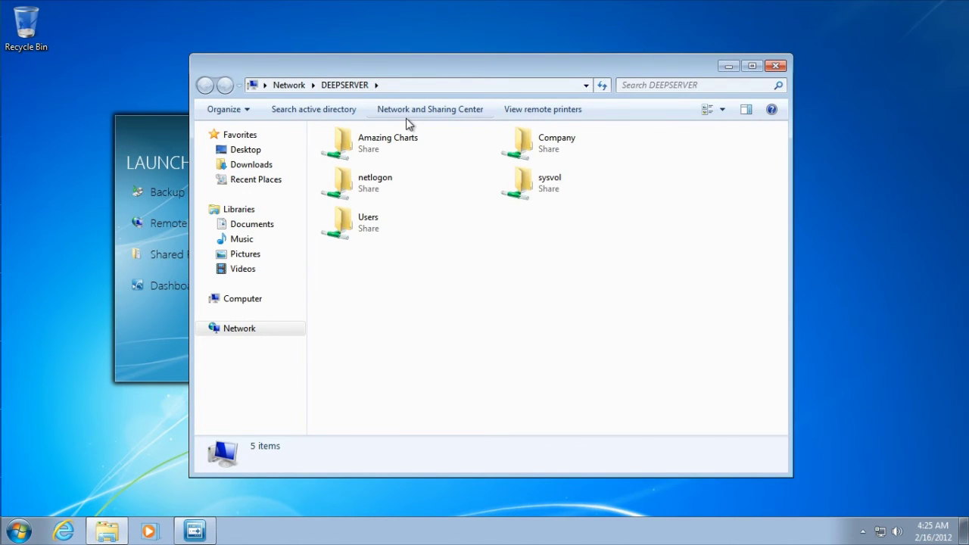
left_click(416, 140)
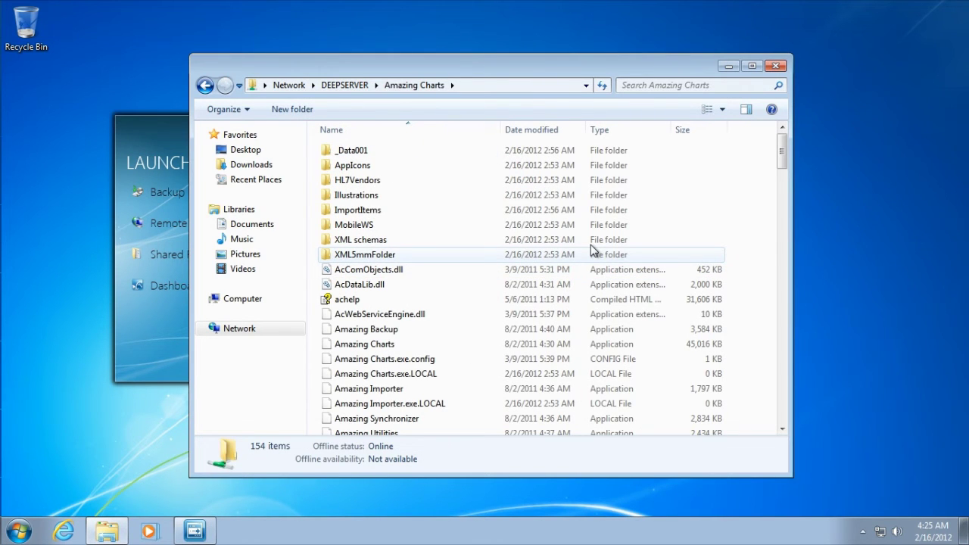
left_click(776, 67)
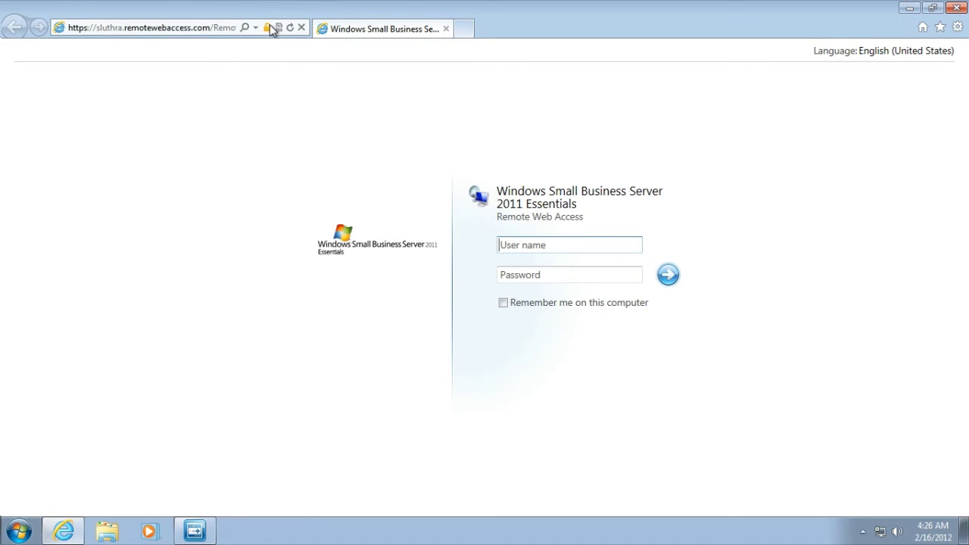
- View the site's certificate identity, then sign in to Remote Web Access with the network user's credentials
left_click(268, 29)
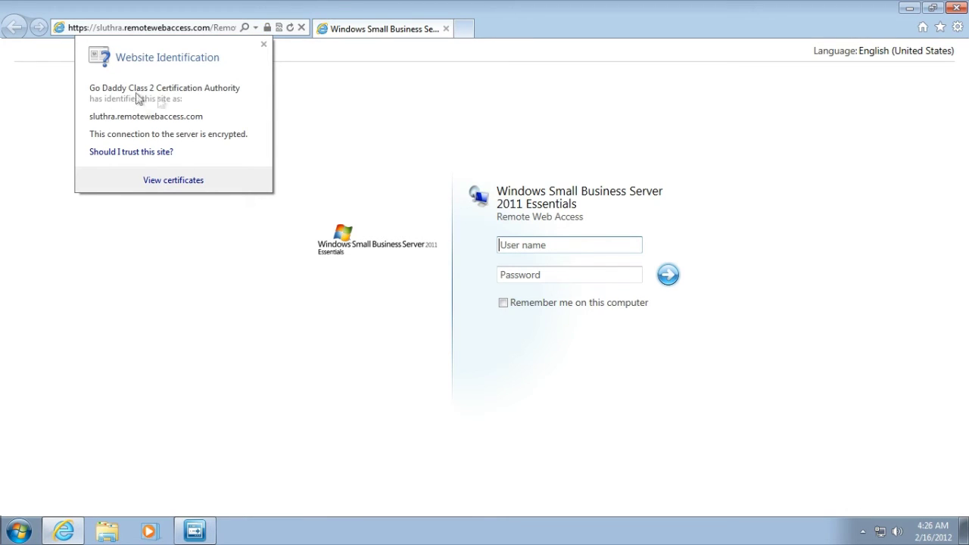
left_click(269, 32)
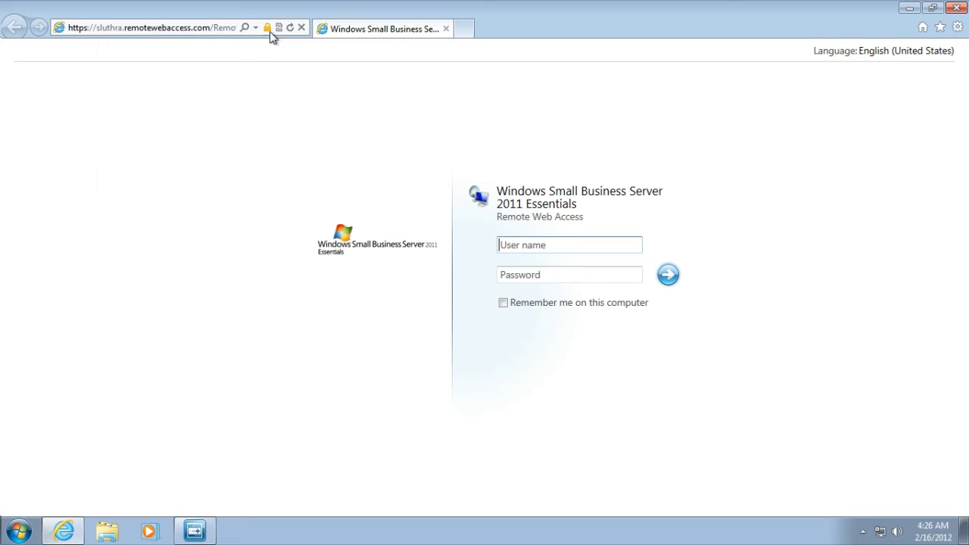
left_click(561, 275)
left_click(542, 245)
type("johndoe")
key("Tab")
type("******")
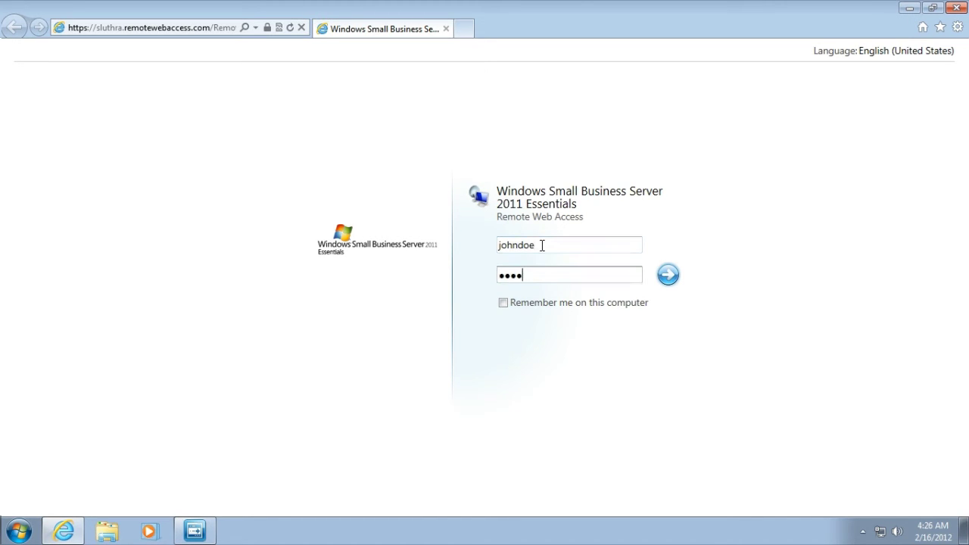
type("***")
key("Return")
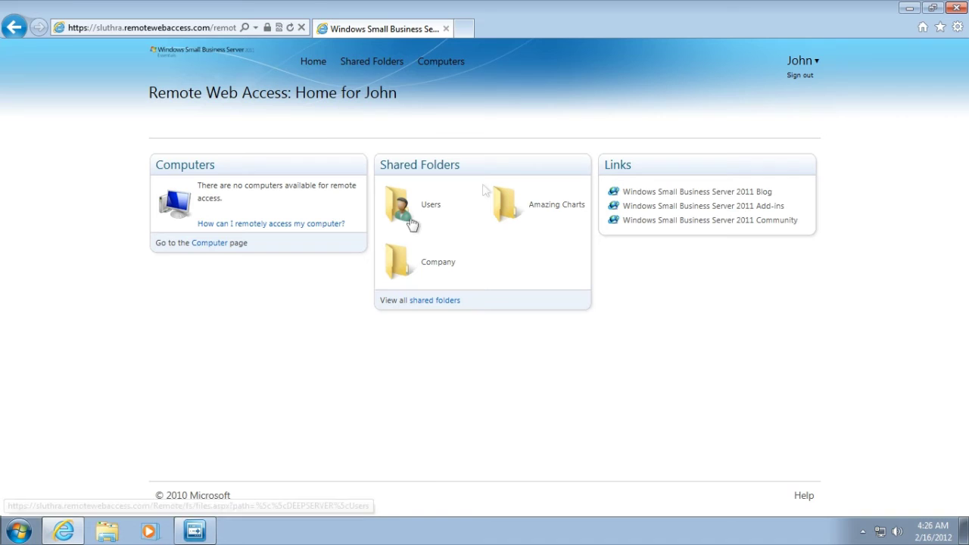
- Close Internet Explorer and open the Company share on DEEPSERVER, dismissing the Action Center
left_click(959, 9)
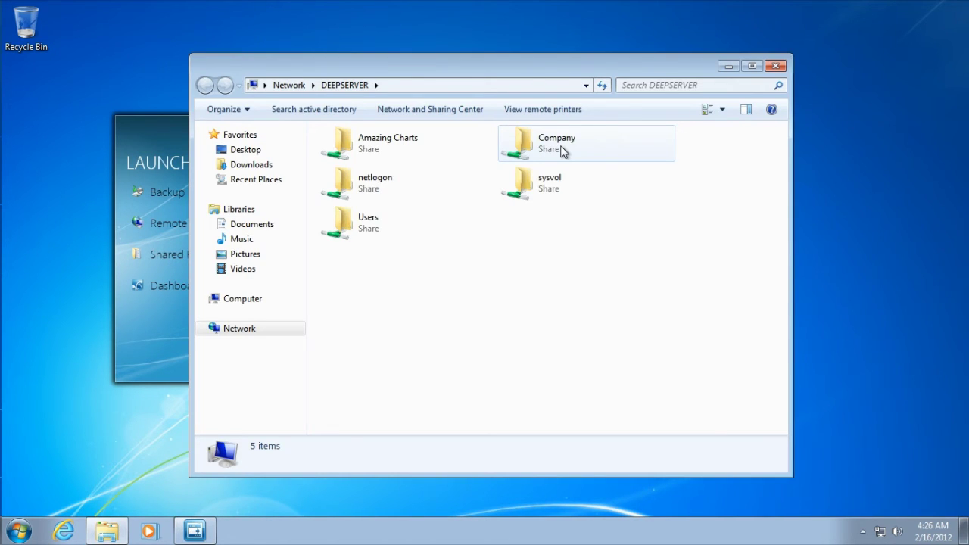
double_click(562, 152)
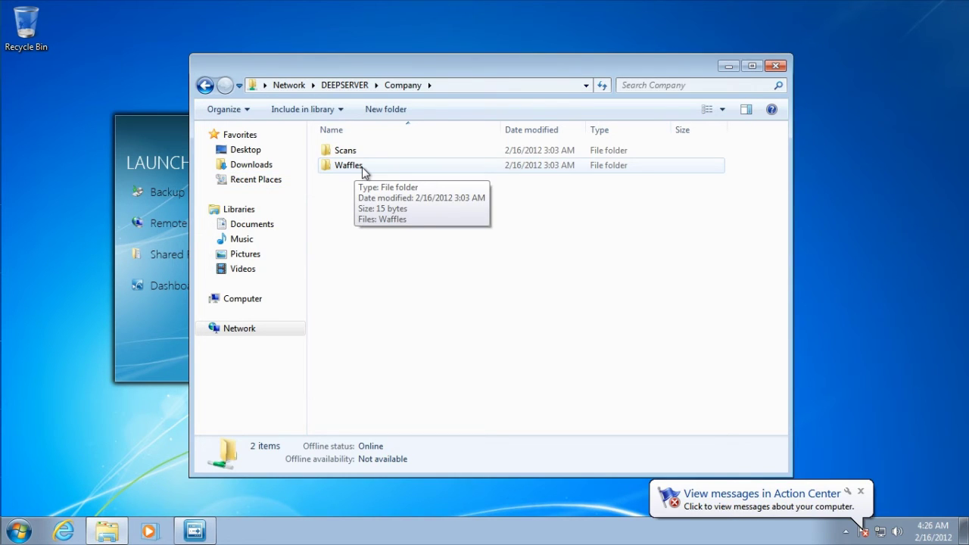
left_click(861, 491)
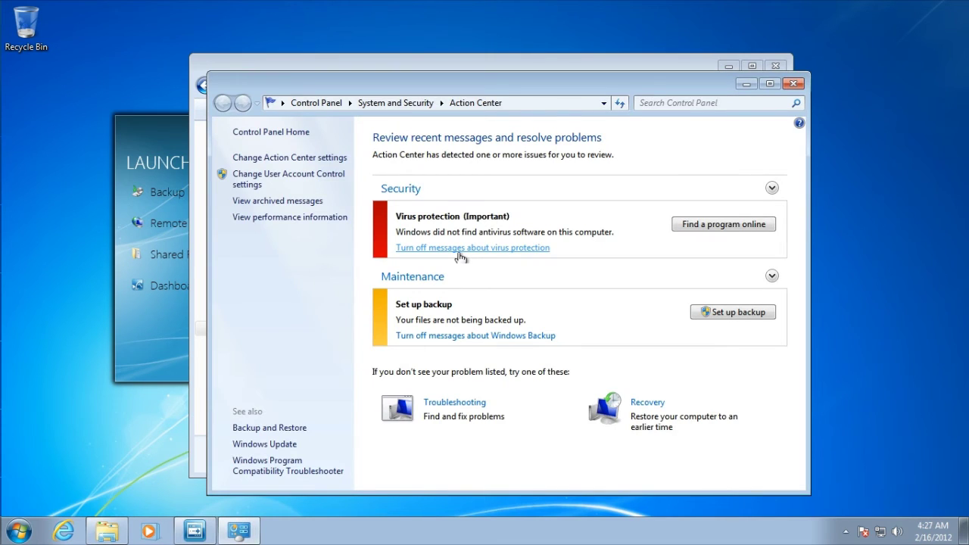
left_click(793, 84)
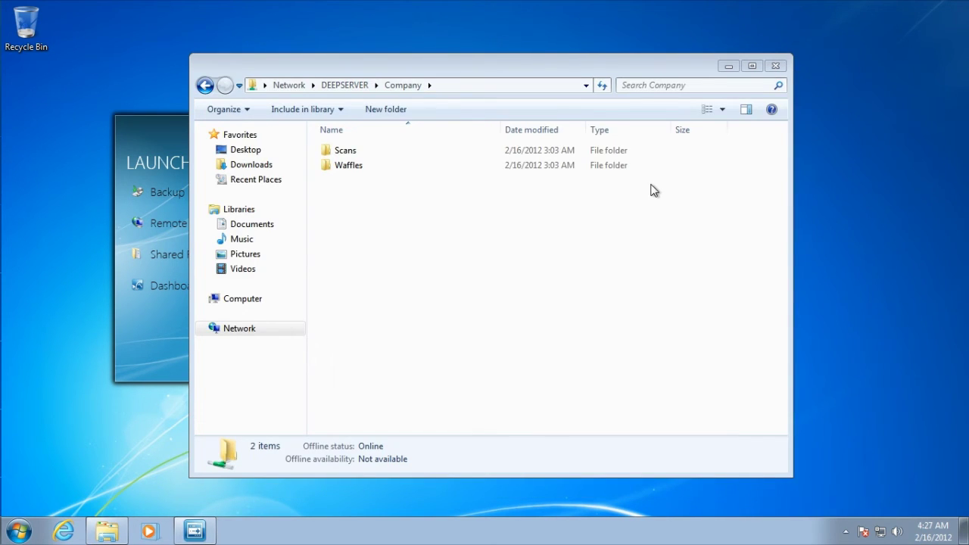
- View Waffles.txt from the Waffles folder in Notepad, then close Notepad and Explorer
double_click(350, 165)
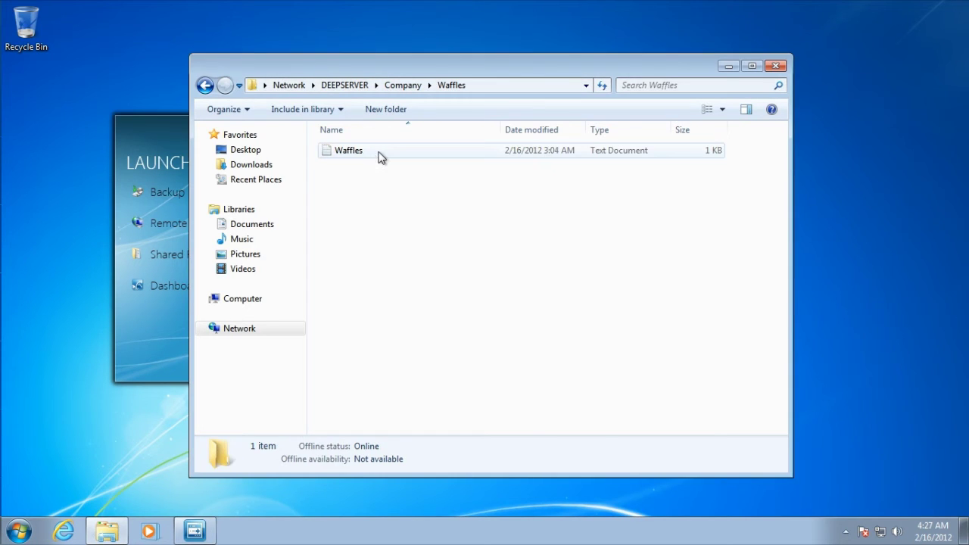
left_click(381, 155)
double_click(381, 155)
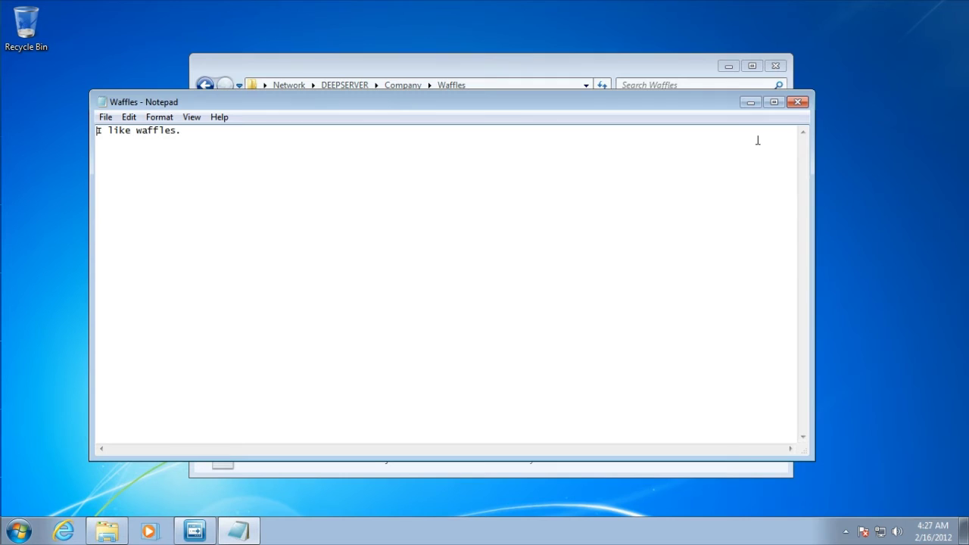
left_click(795, 103)
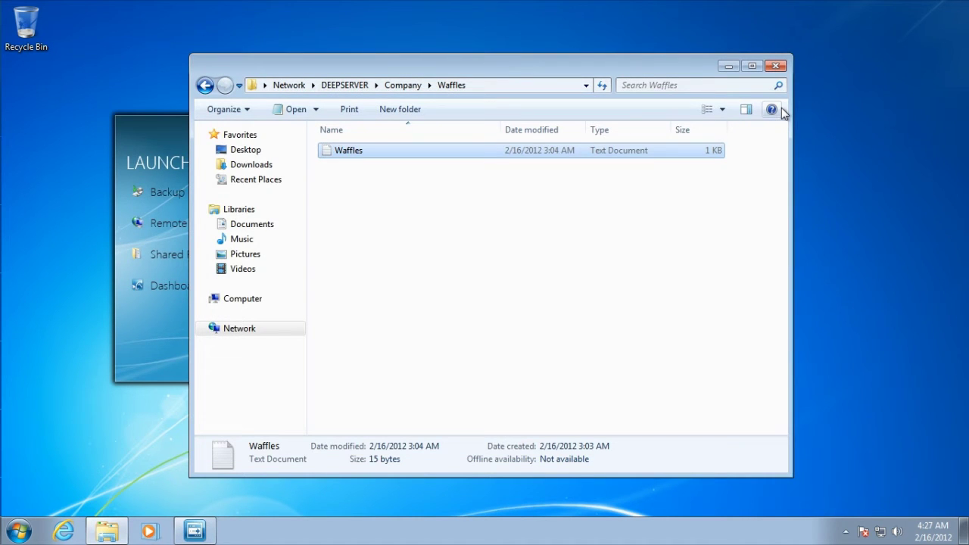
left_click(775, 66)
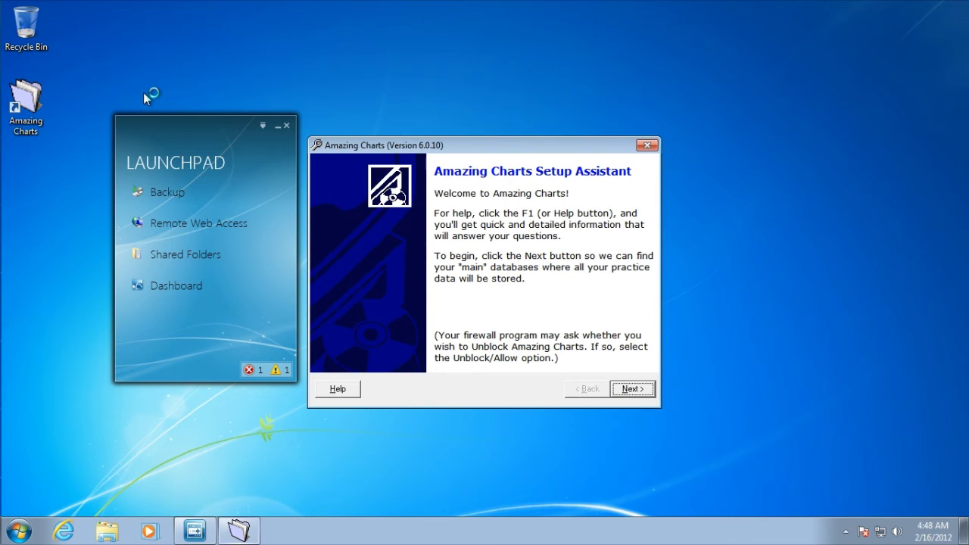
- Move past the setup welcome, browse to Network, and turn on network discovery and file sharing
left_click(633, 390)
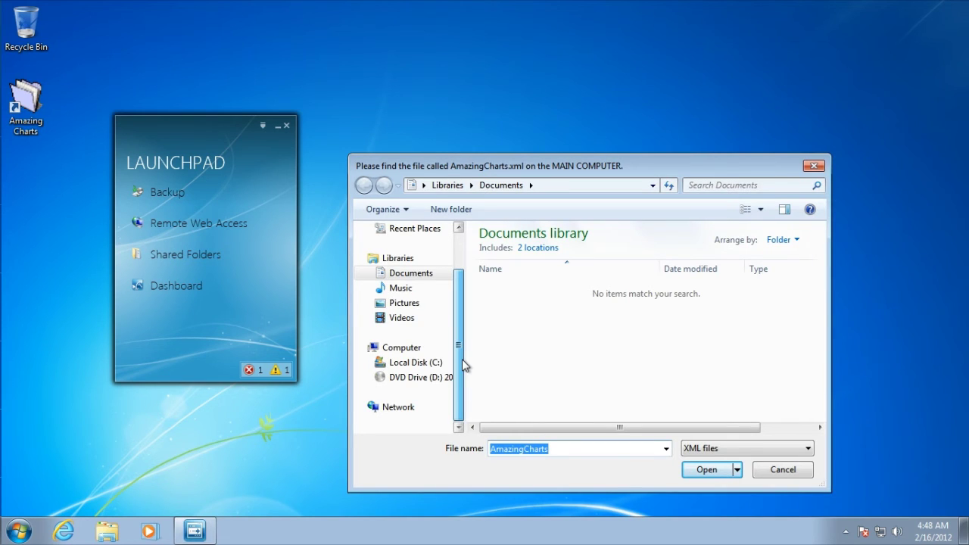
left_click(462, 361)
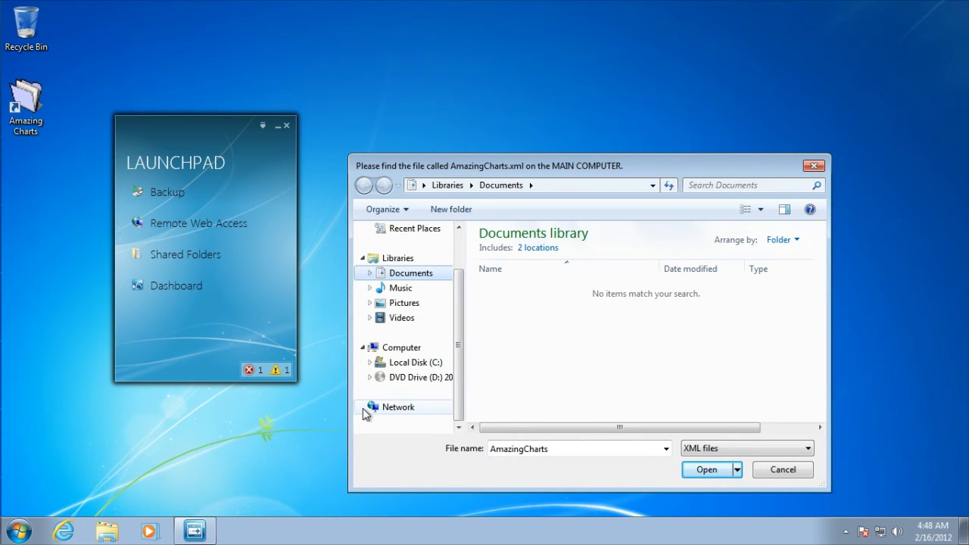
left_click(407, 412)
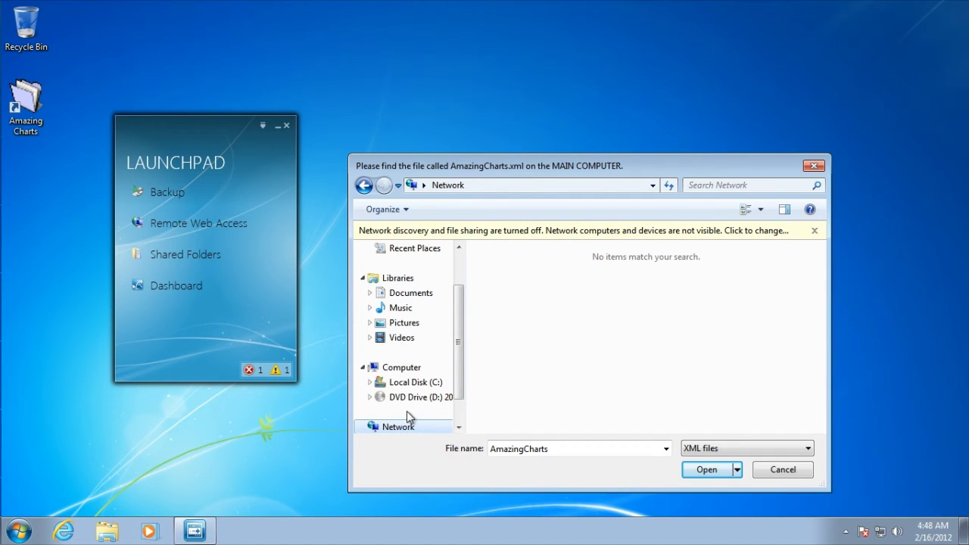
left_click(587, 235)
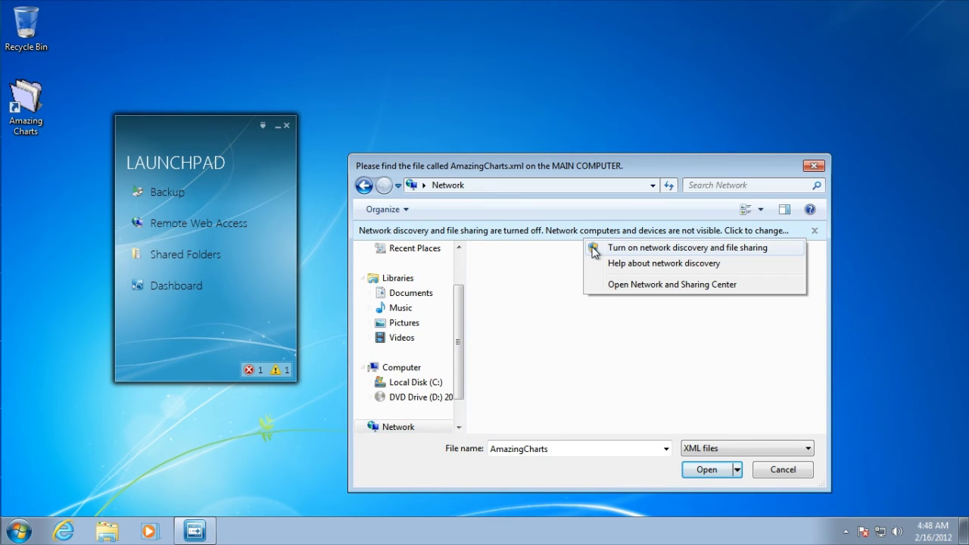
left_click(593, 249)
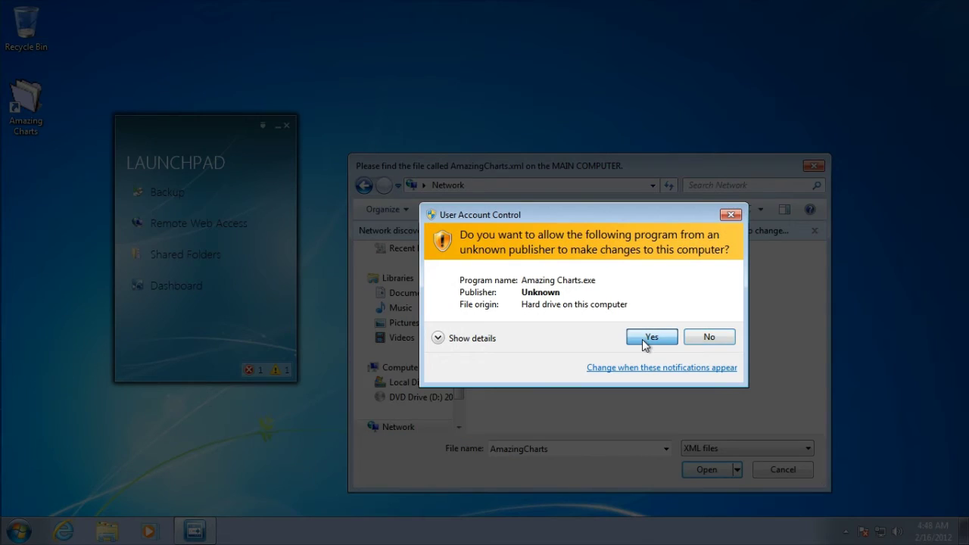
left_click(646, 342)
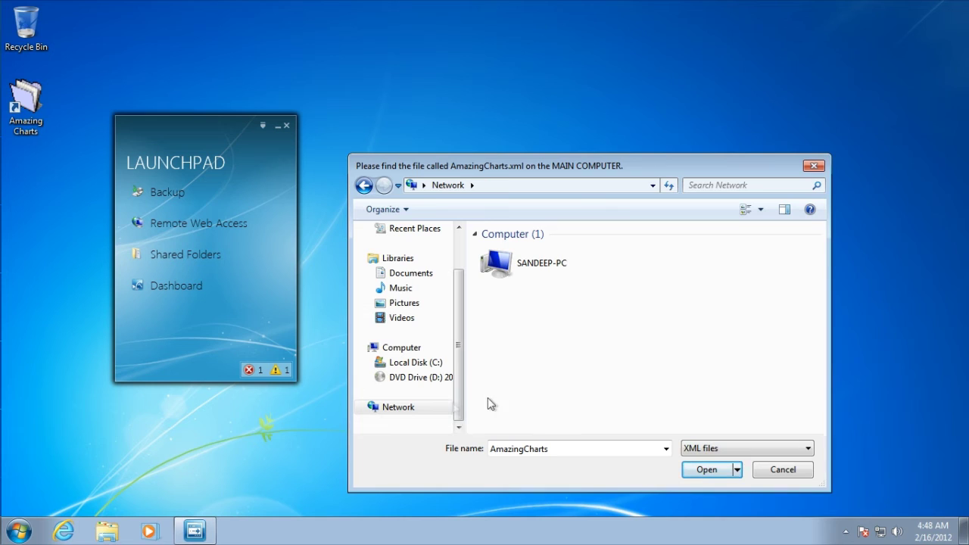
- Expand and collapse the Network node to list networked computers; only SANDEEP-PC appears
left_click(398, 406)
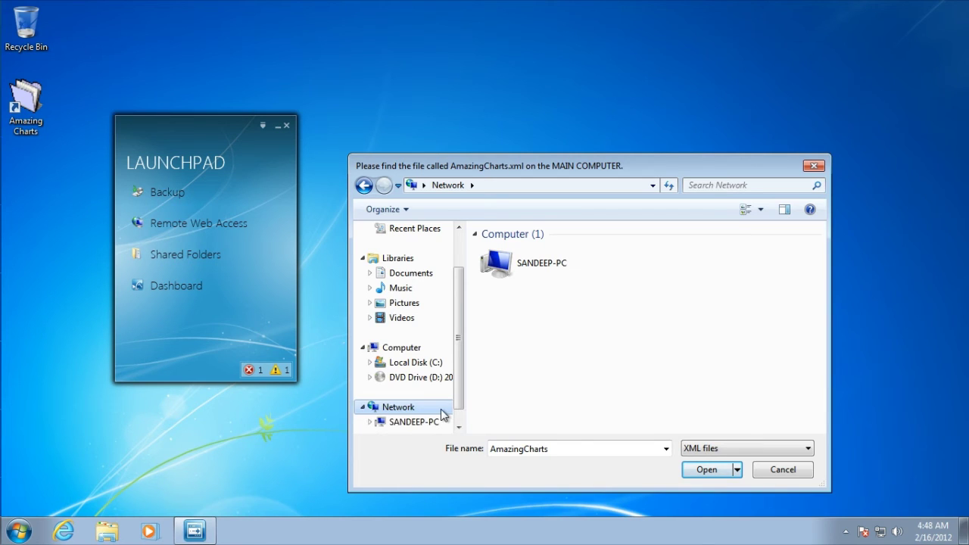
left_click(458, 427)
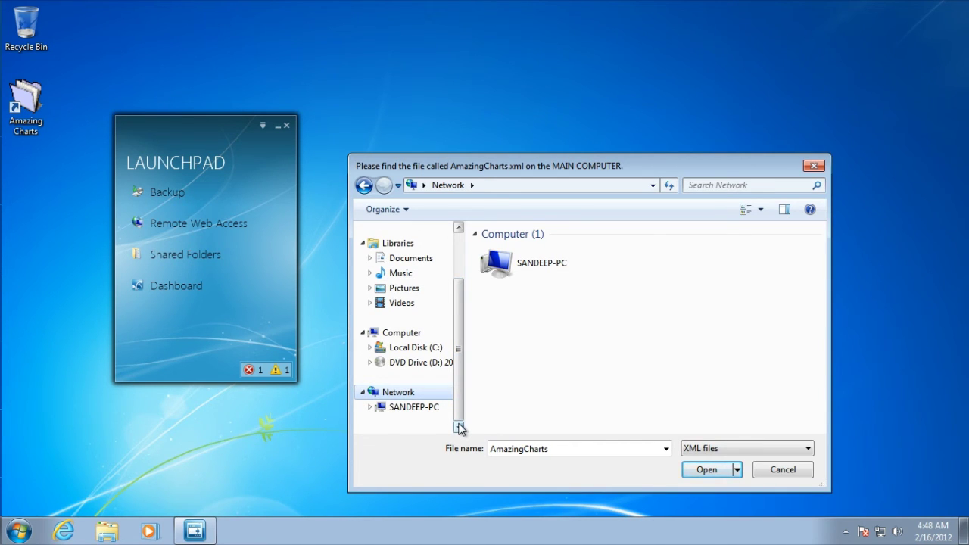
scroll(459, 428, "up", 1)
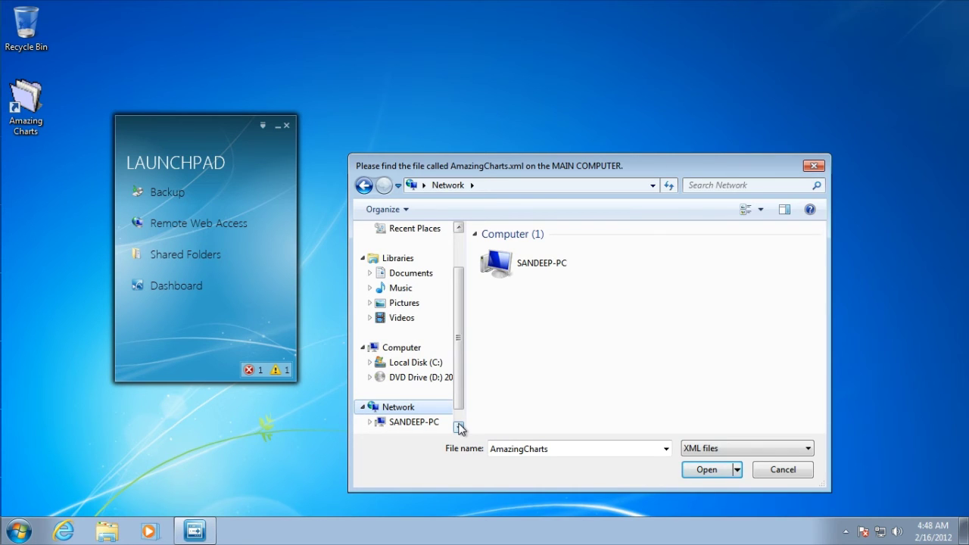
left_click(458, 427)
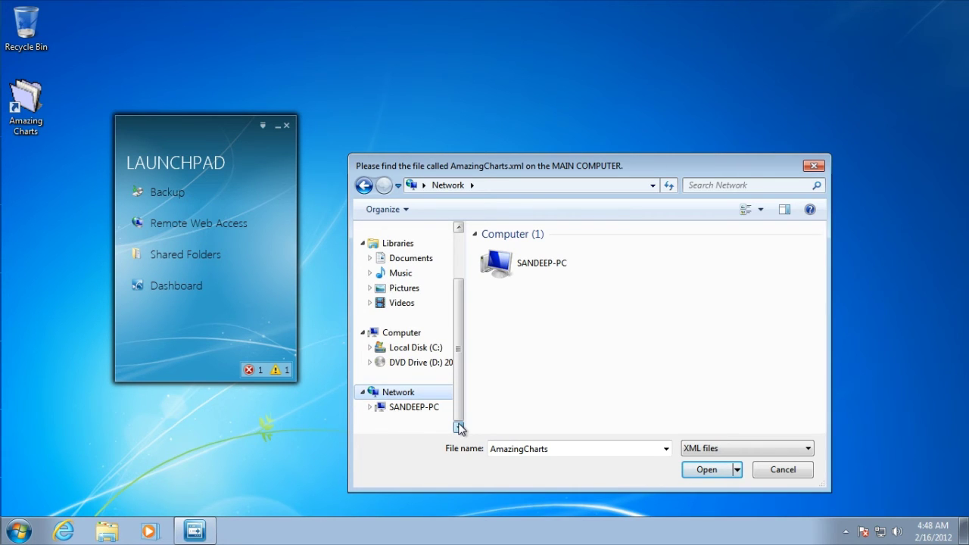
left_click(370, 408)
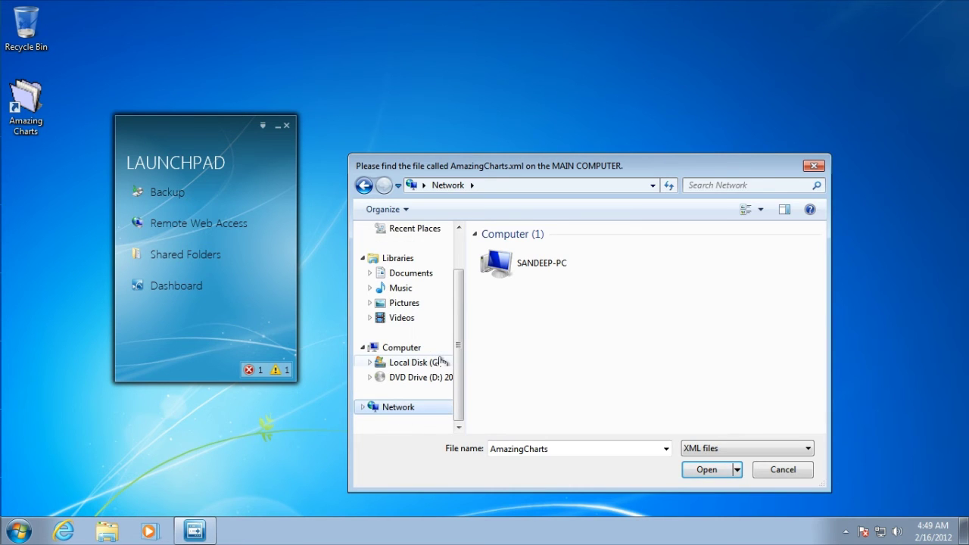
key("super")
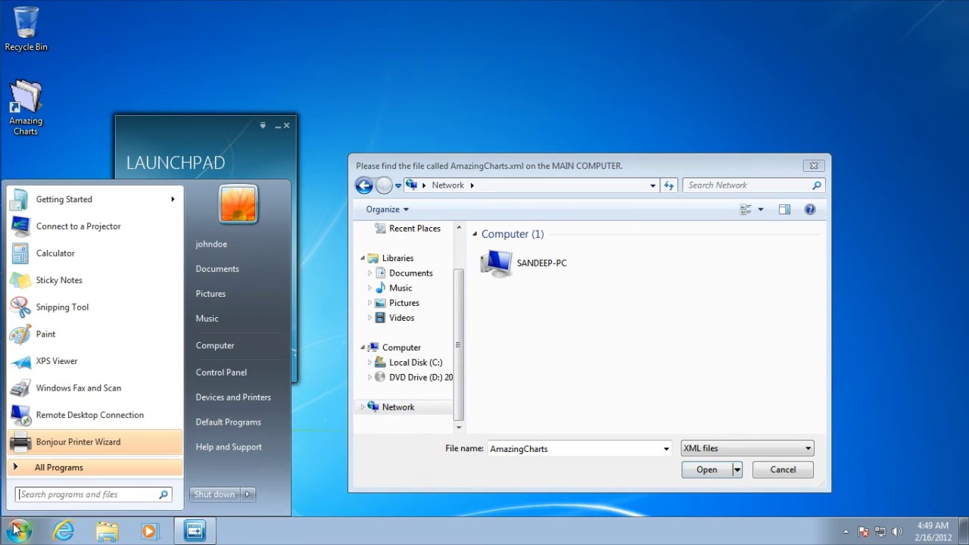
left_click(242, 353)
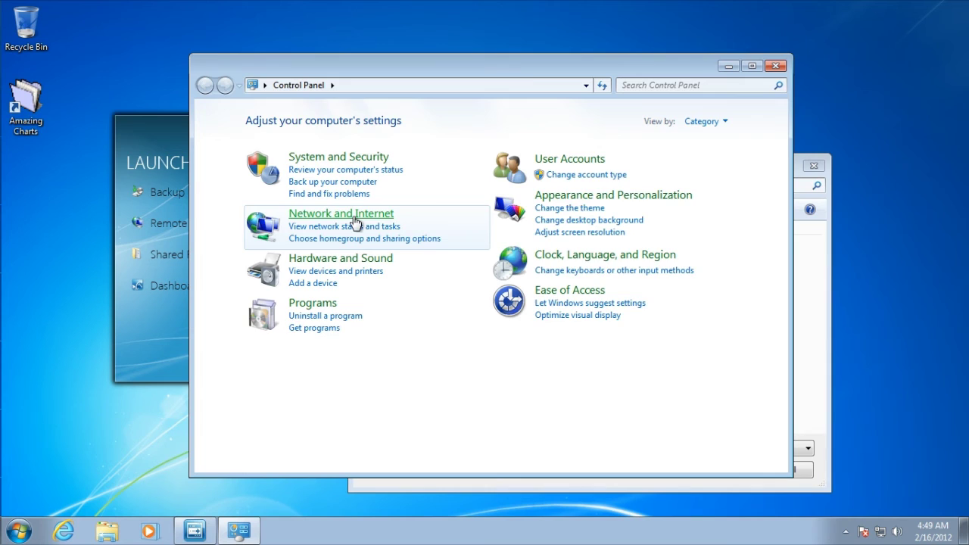
left_click(355, 221)
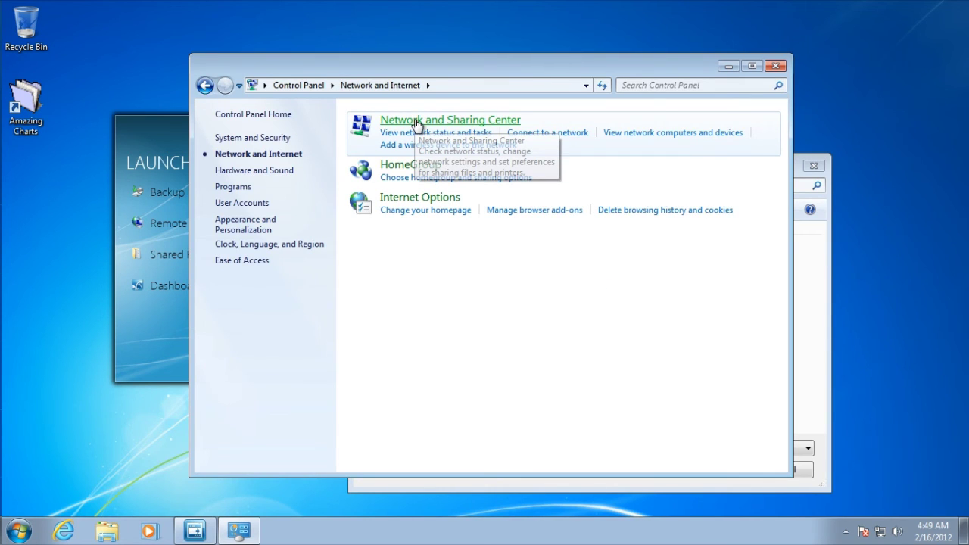
left_click(416, 121)
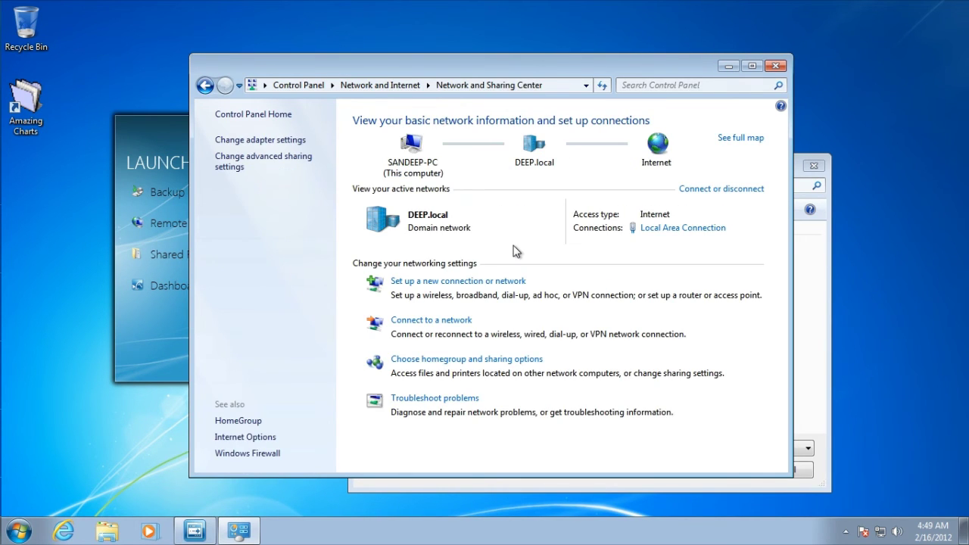
left_click(774, 67)
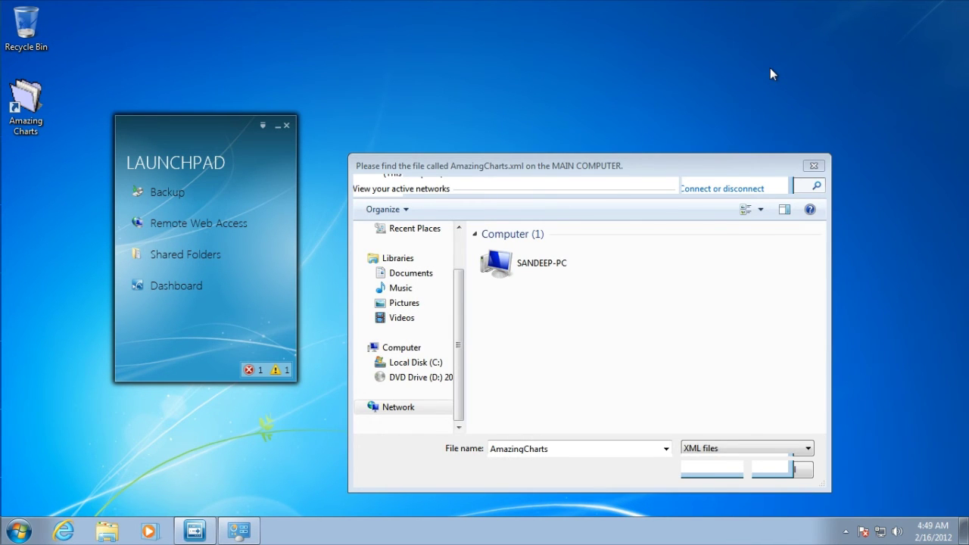
- Go to \\Deepserver\, enter the Amazing Charts share, and open AmazingCharts.xml as the database
left_click(425, 413)
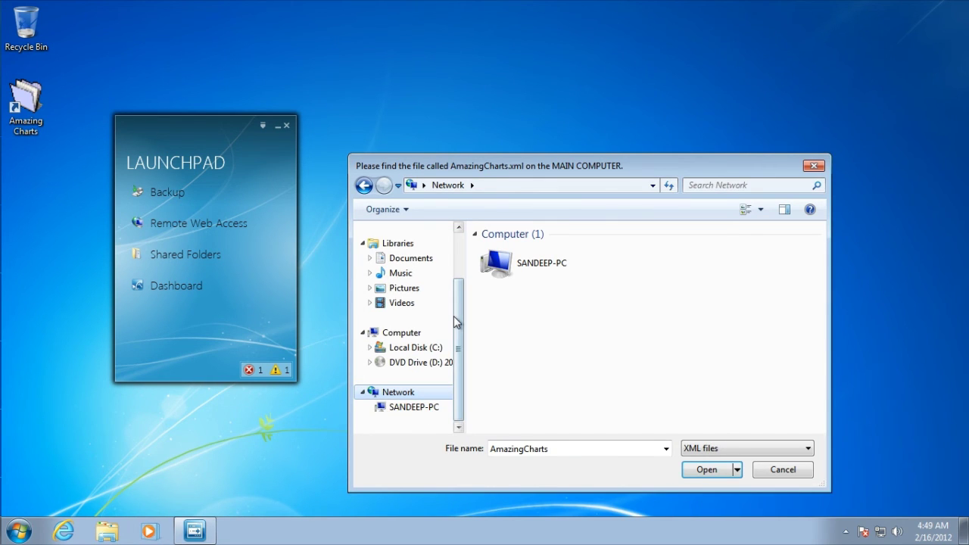
left_click_drag(457, 321, 464, 261)
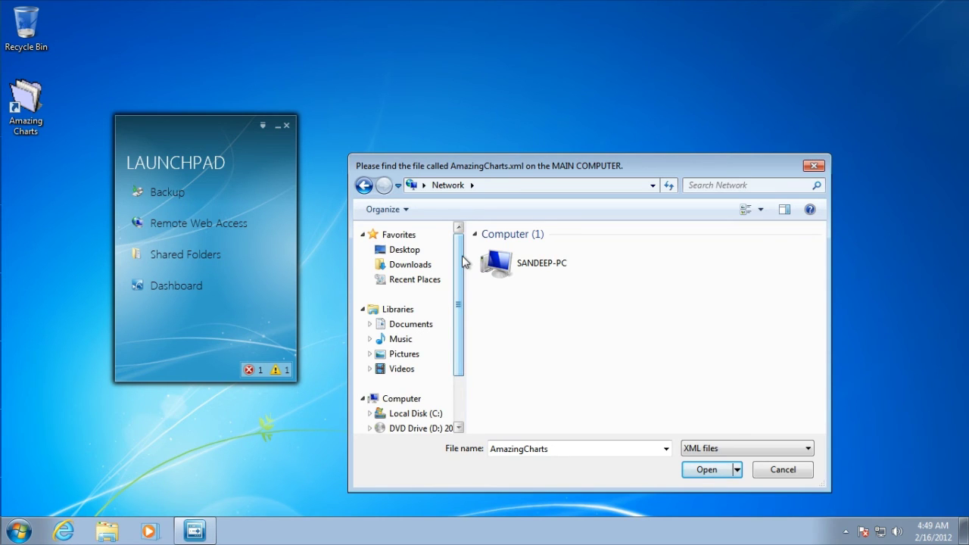
left_click(639, 187)
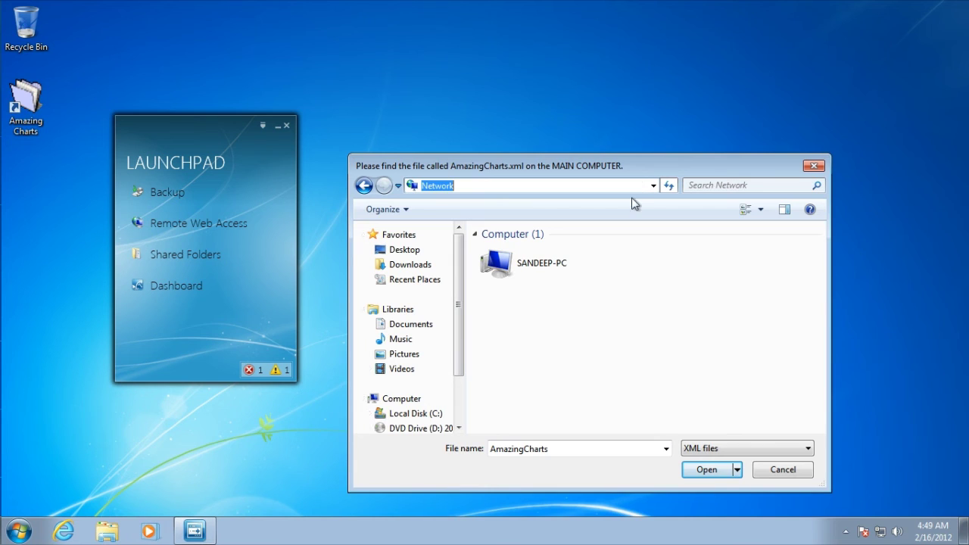
type("\\\\")
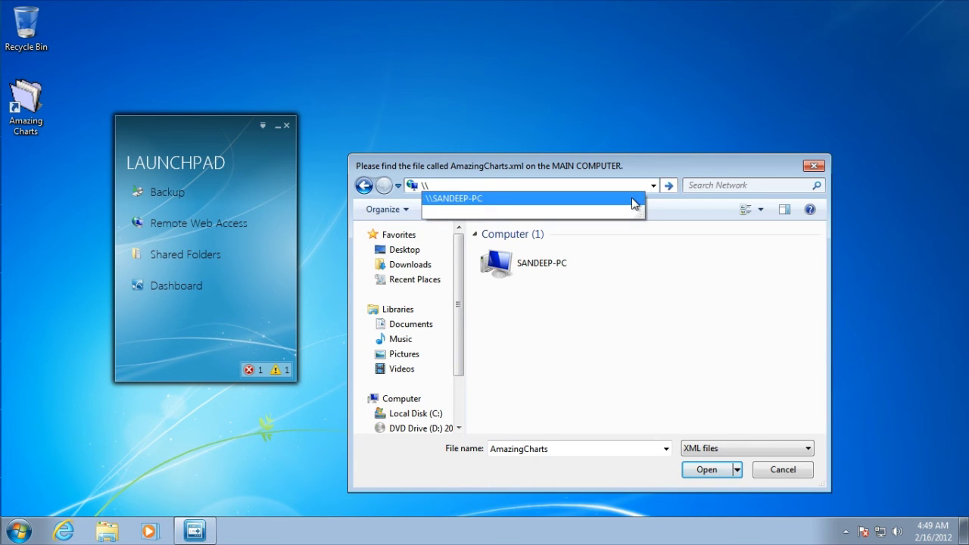
type("Deep")
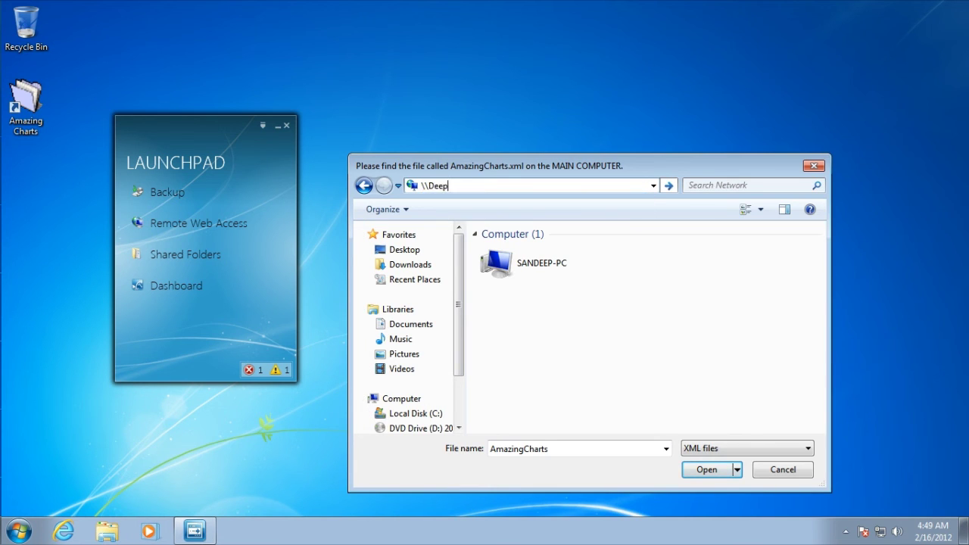
type("server\\")
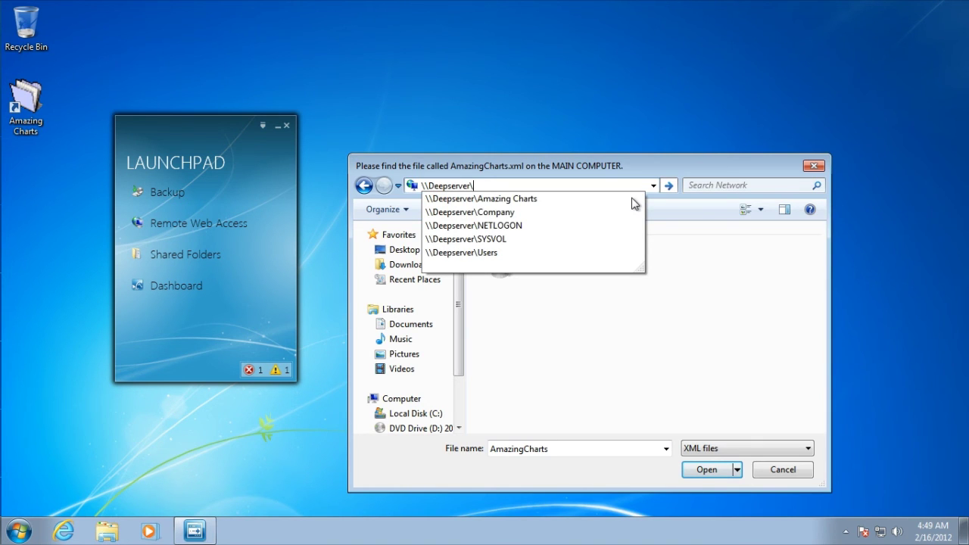
key("Return")
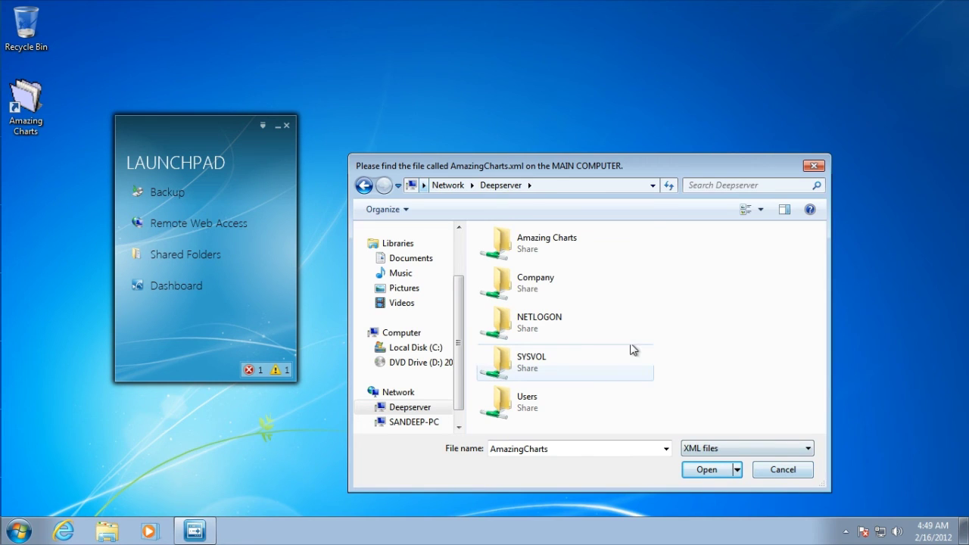
left_click(566, 241)
double_click(564, 239)
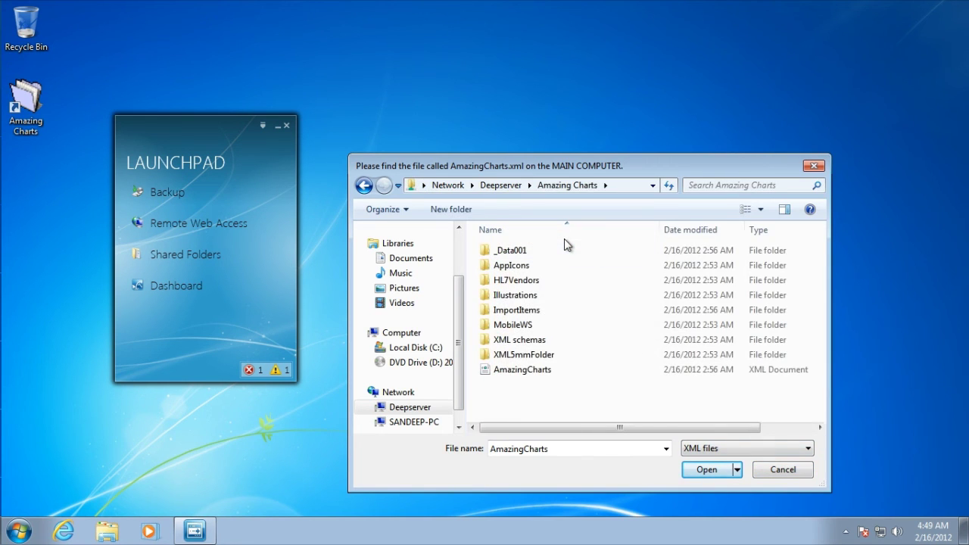
double_click(553, 372)
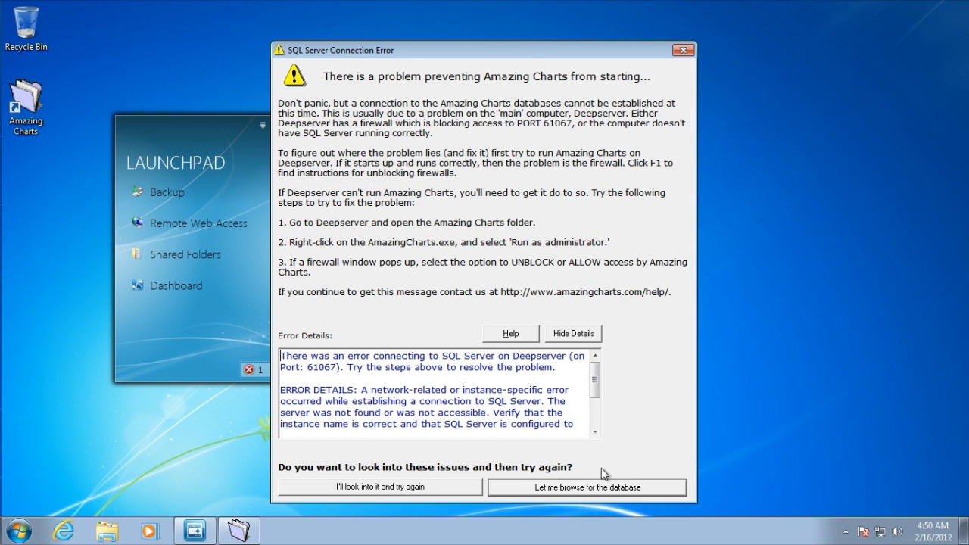
- Dismiss the SQL Server Connection Error with "I'll look into it and try again"
left_click(450, 487)
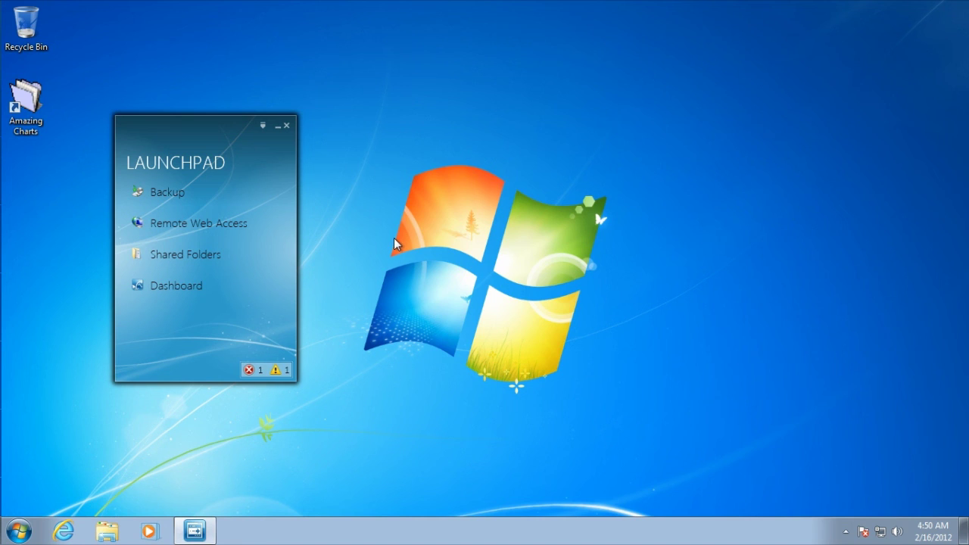
- Tab into the fields of the relaunched Amazing Charts login window
key("Tab")
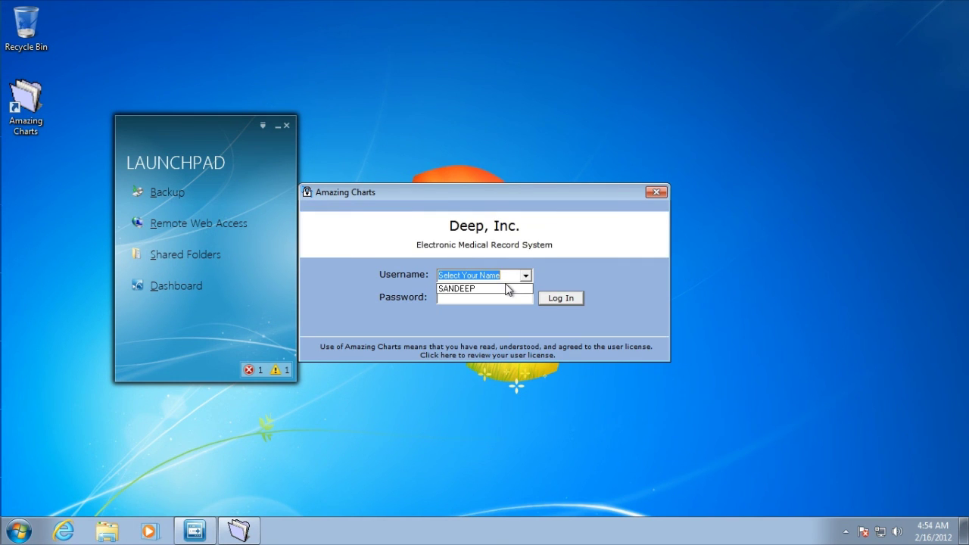
- Log in with the chosen username and the account password, dismiss Latest News, and close Amazing Charts
left_click(506, 290)
type("***")
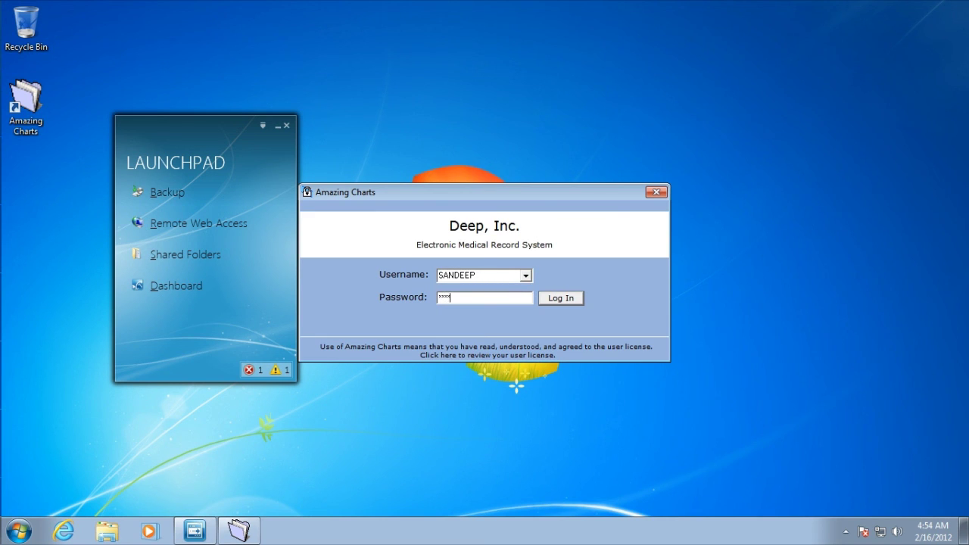
key("BackSpace")
key("BackSpace")
key("BackSpace")
key("BackSpace")
type("**********")
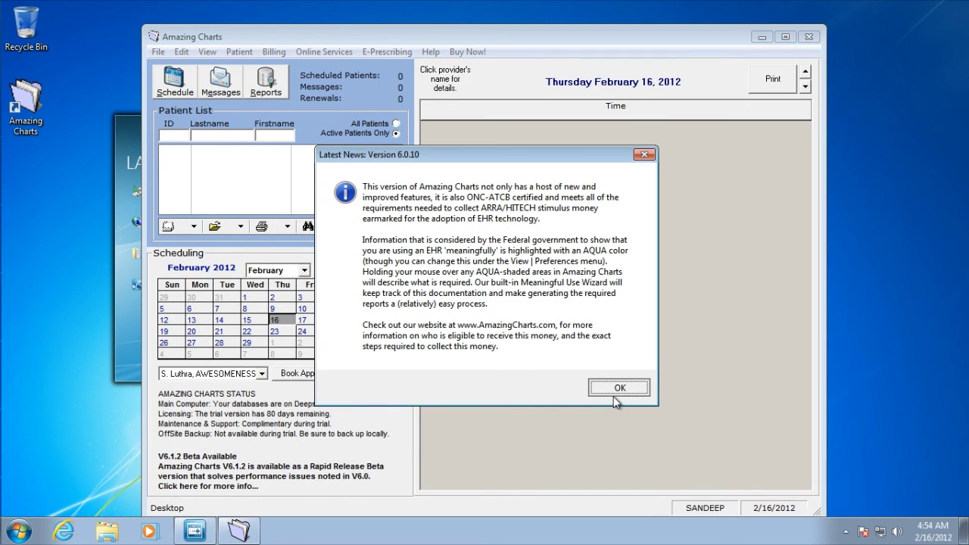
left_click(614, 390)
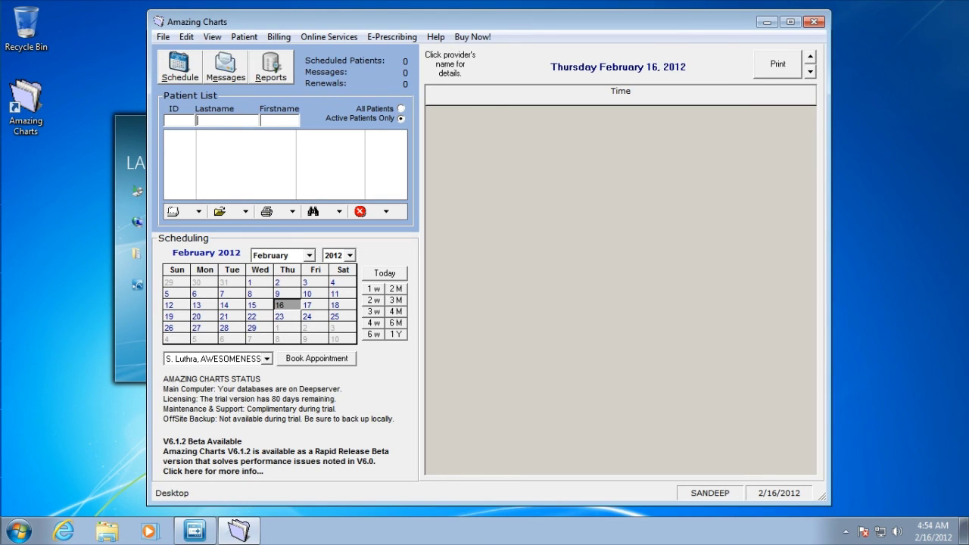
left_click(815, 22)
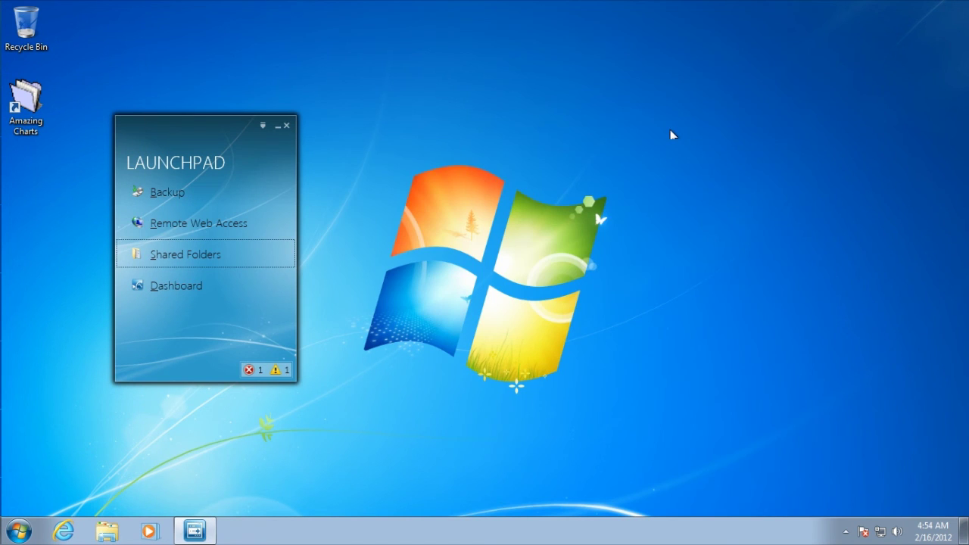